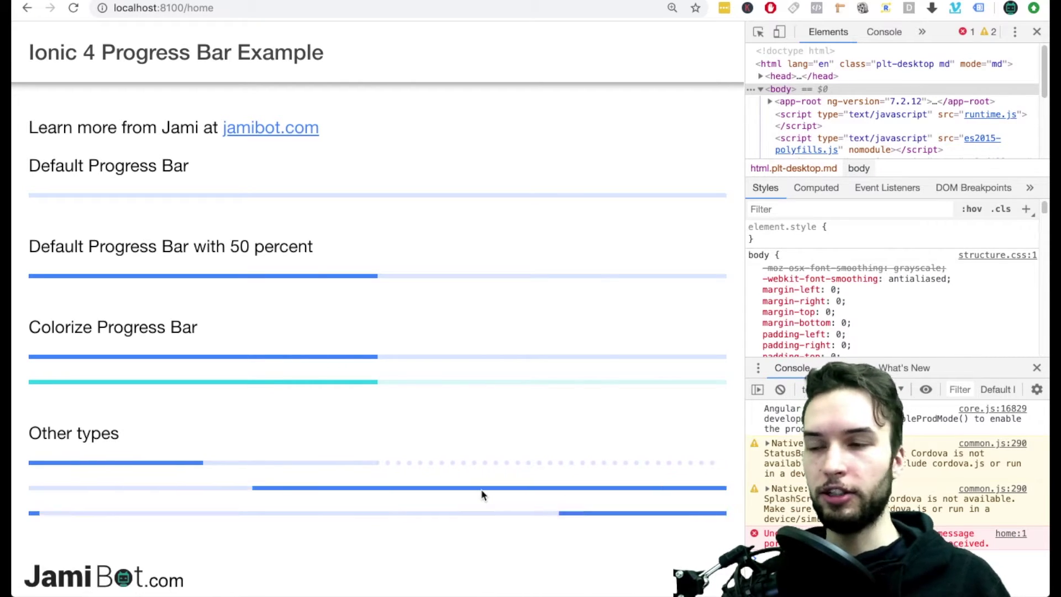
Step: Switch from the finished Chrome demo to home.page.html in VS Code
key("super+Tab")
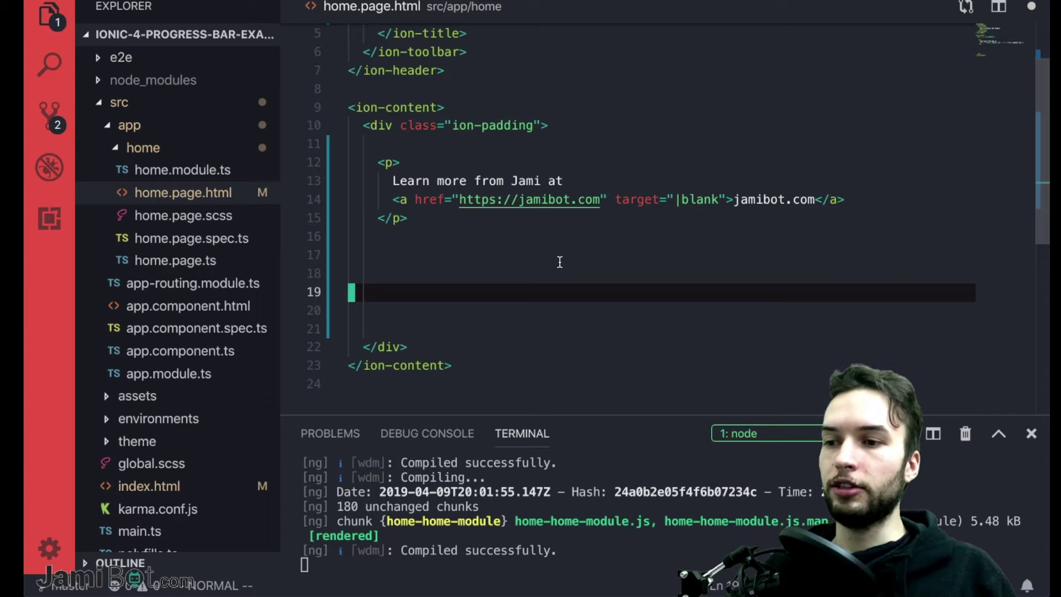
Step: Paste the 'Default Progress Bar' paragraph, an empty ion-progress-bar and a br
type("<p>Default Progress Bar</p>")
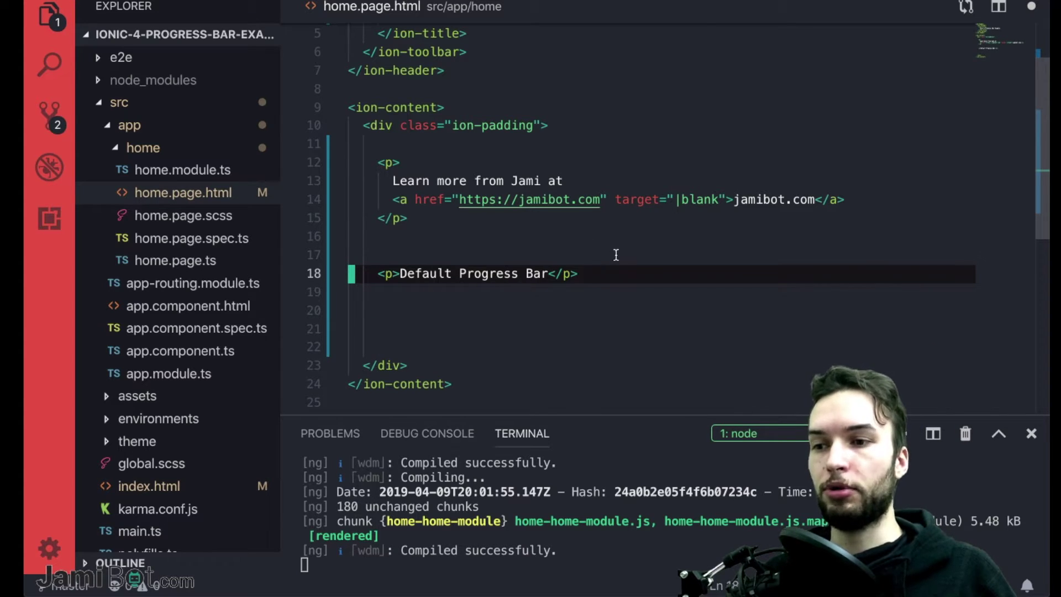
type("<ion-progress-bar></ion-progress-bar> <br>")
scroll(491, 269, "down", 3)
scroll(491, 270, "down", 3)
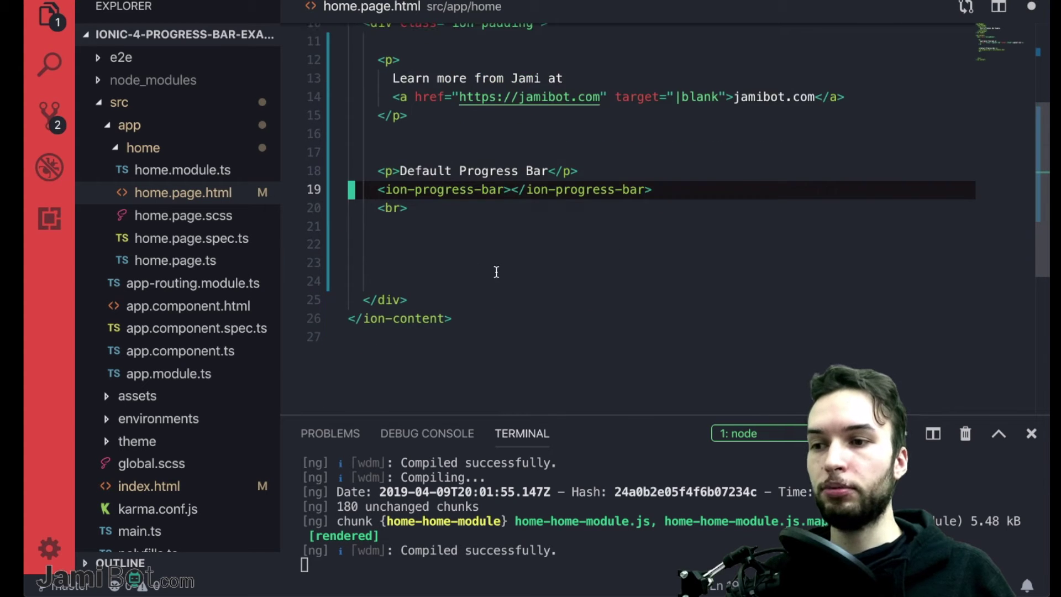
scroll(491, 269, "up", 3)
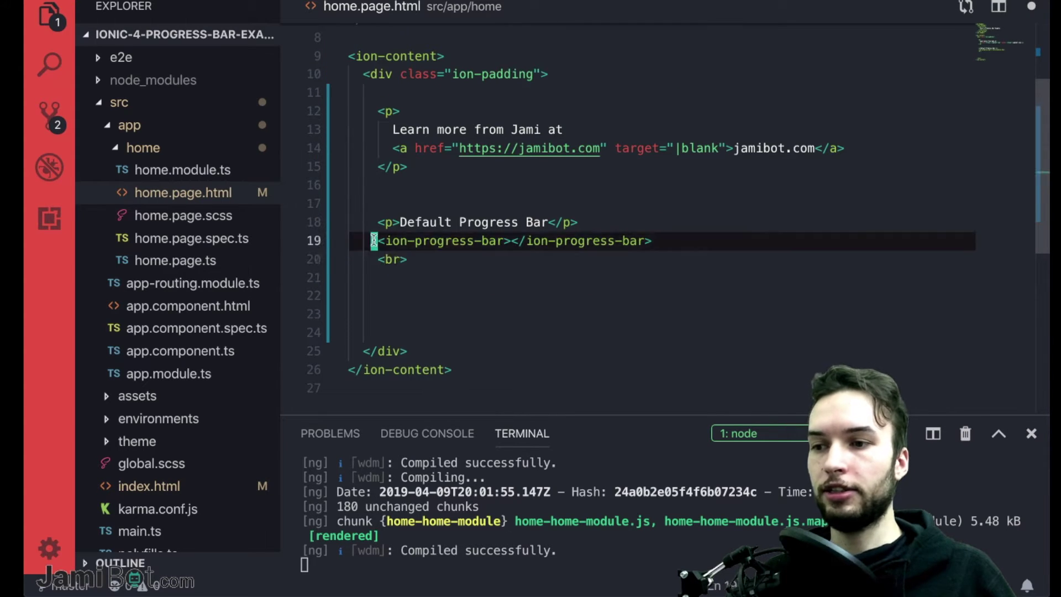
left_click_drag(377, 240, 680, 238)
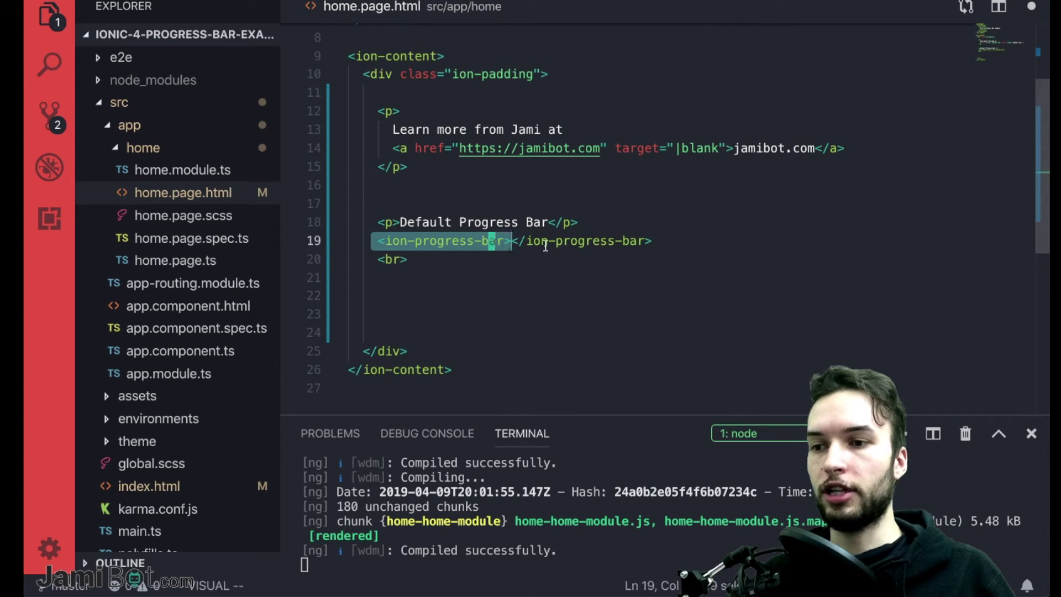
left_click(690, 228)
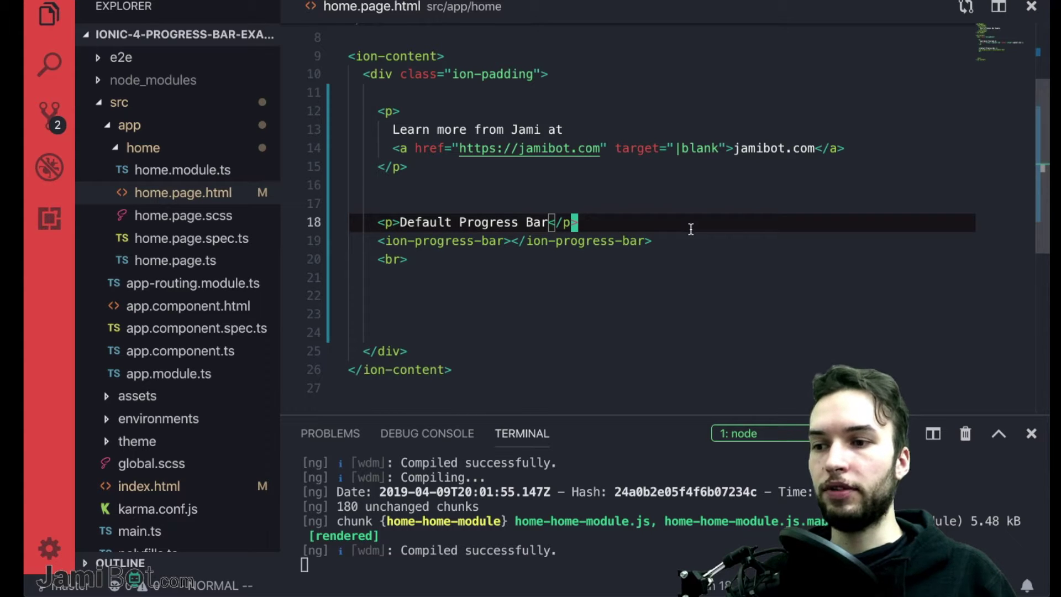
left_click(441, 277)
left_click_drag(377, 240, 696, 281)
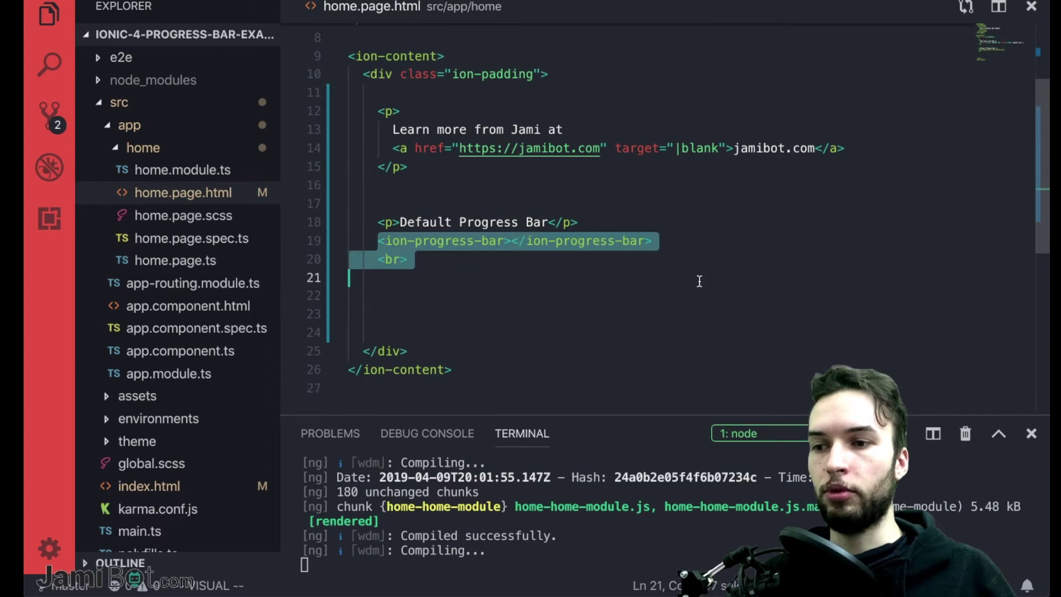
left_click(718, 255)
Step: Check the rendered default progress bar in Chrome, then return to the editor
key("super+Tab")
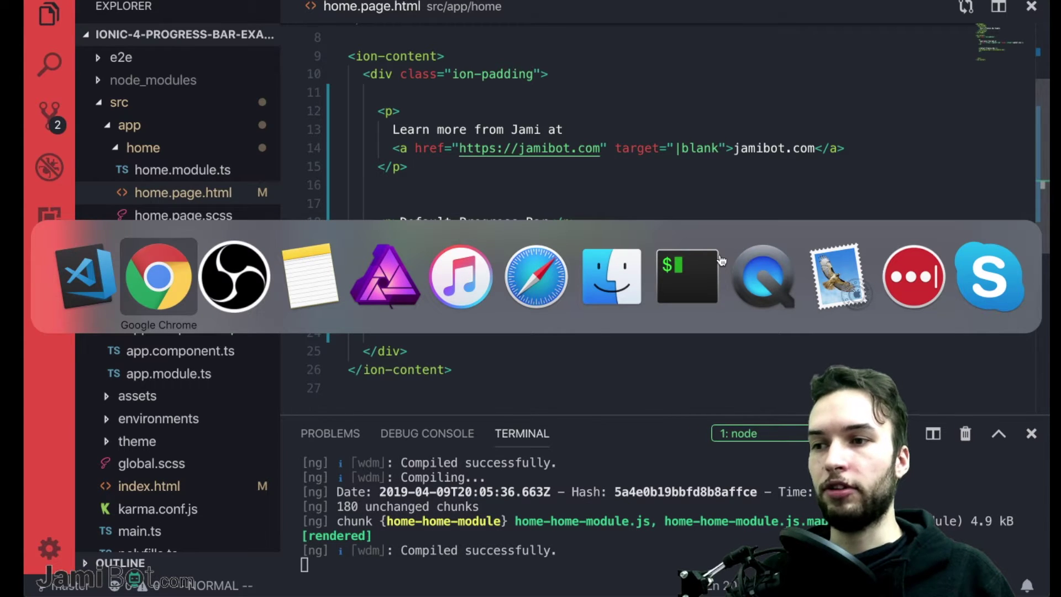
key("super+Tab")
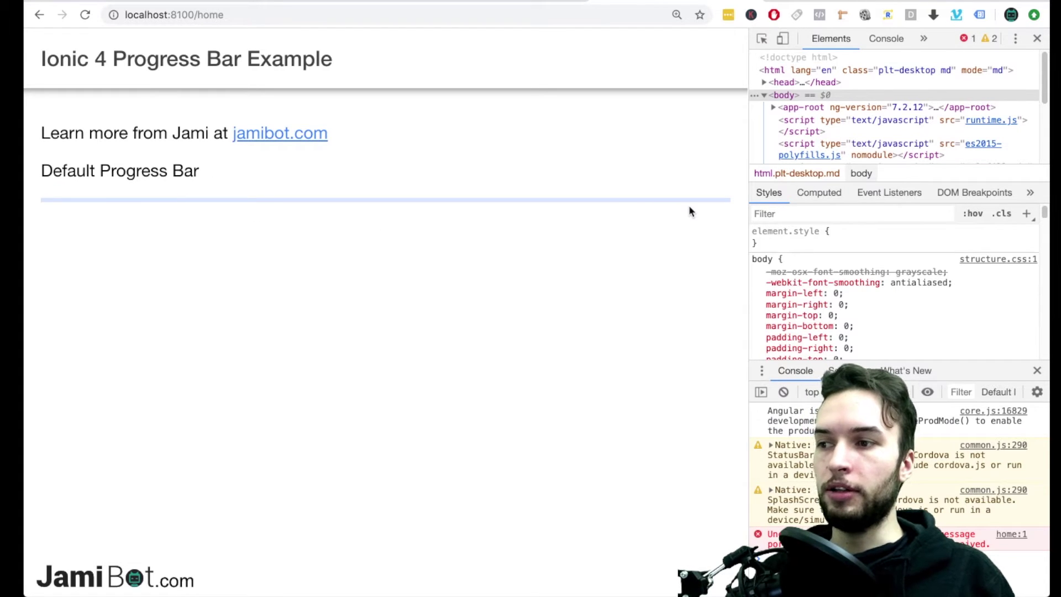
key("super+Tab")
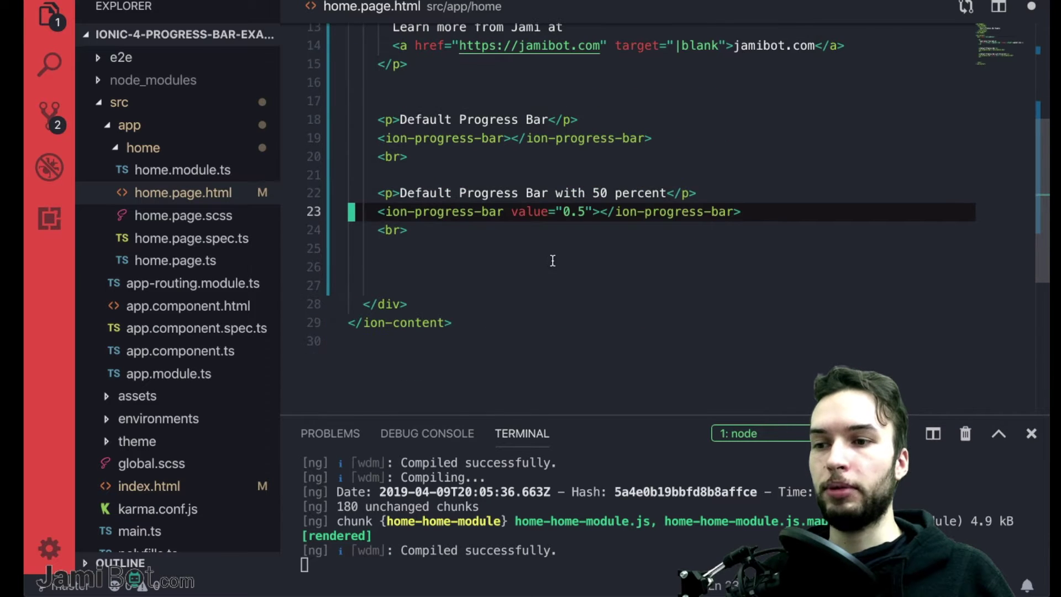
Step: Review the value="0.5" bar and its 50 percent heading, then view the half bar in Chrome
left_click_drag(506, 213, 591, 215)
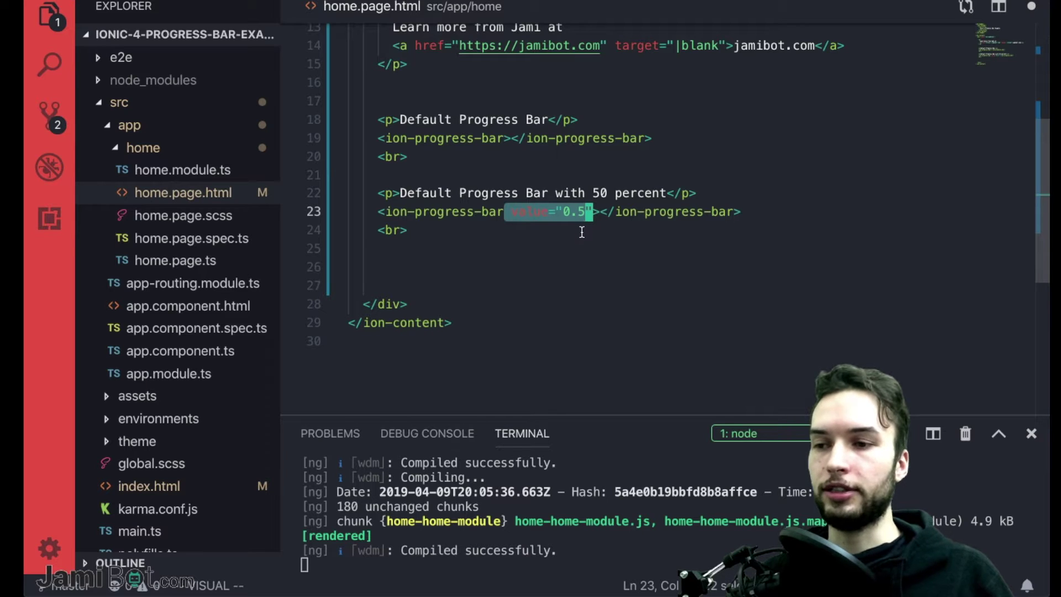
left_click(581, 231)
scroll(455, 284, "up", 2)
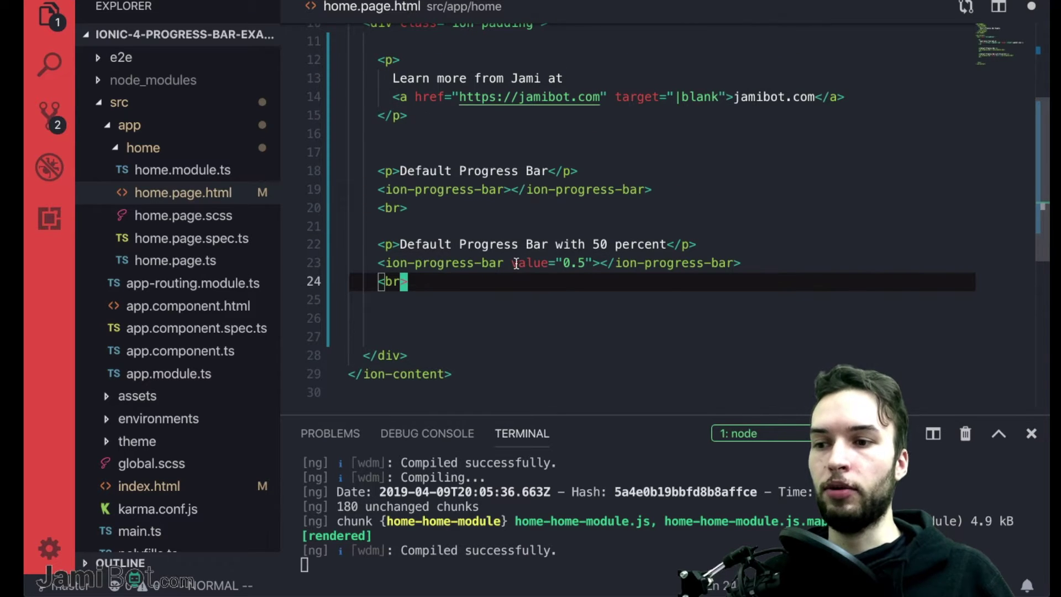
left_click(636, 263)
left_click_drag(506, 264, 610, 264)
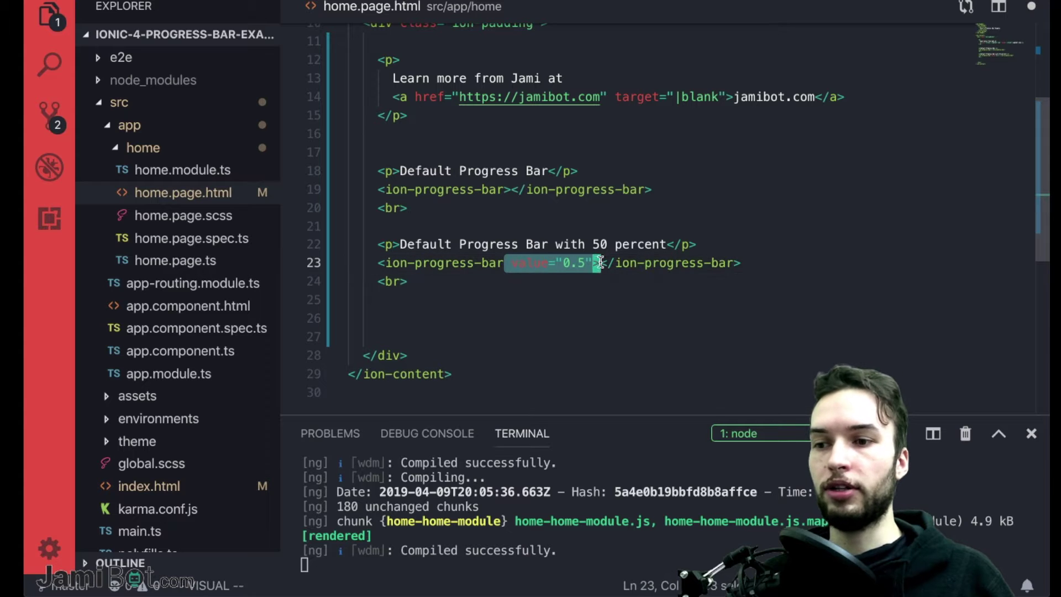
left_click(610, 264)
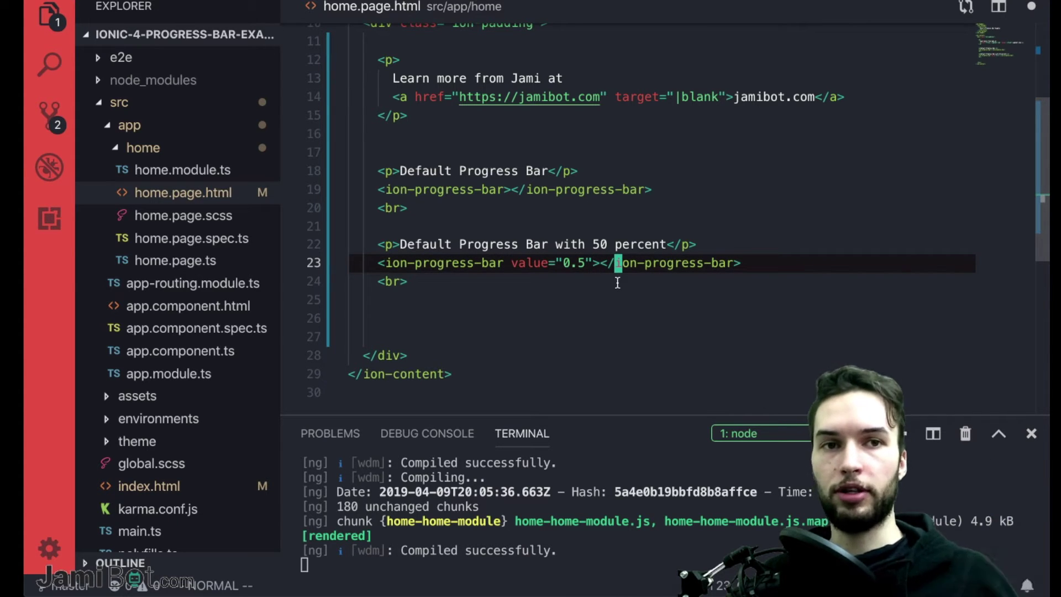
left_click(571, 282)
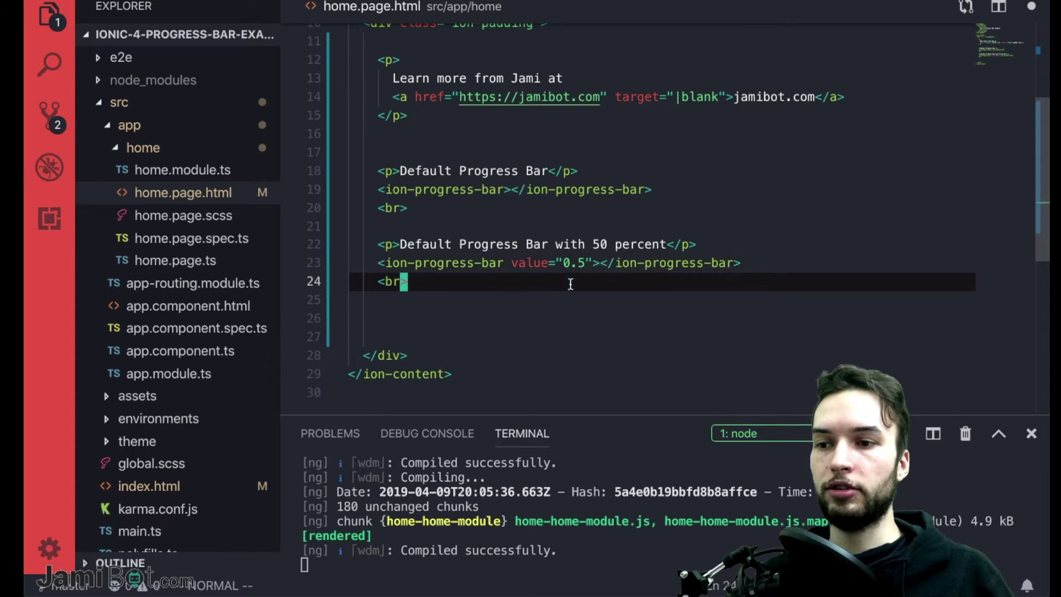
left_click(567, 262)
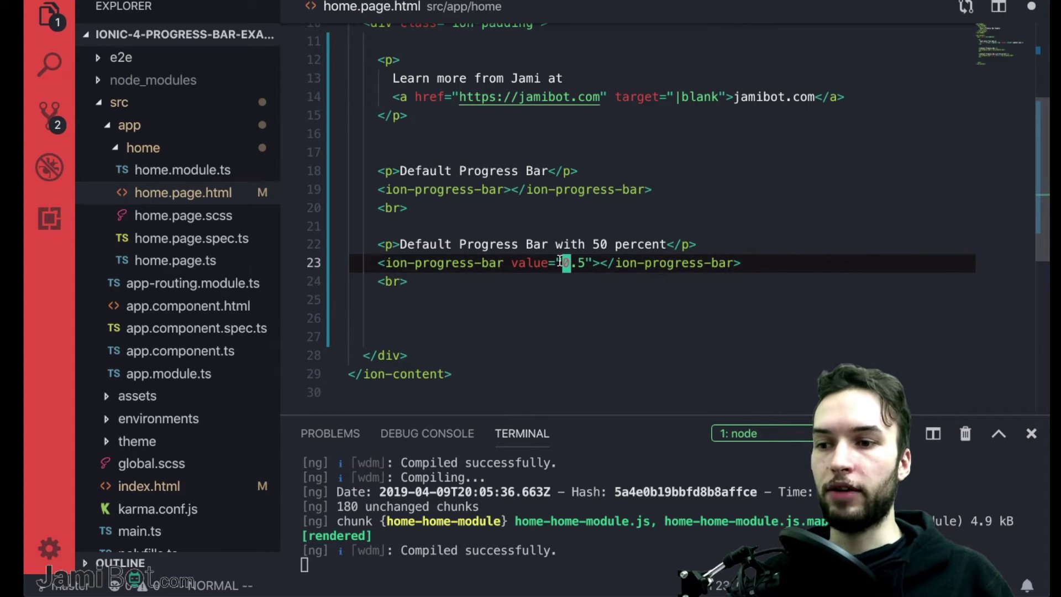
left_click(577, 244)
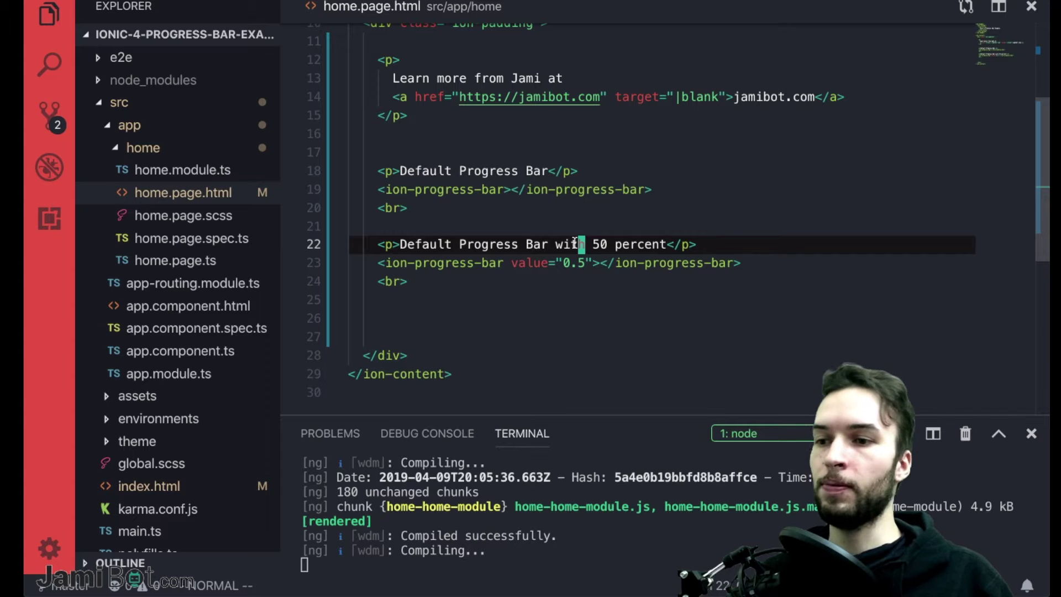
key("super+Tab")
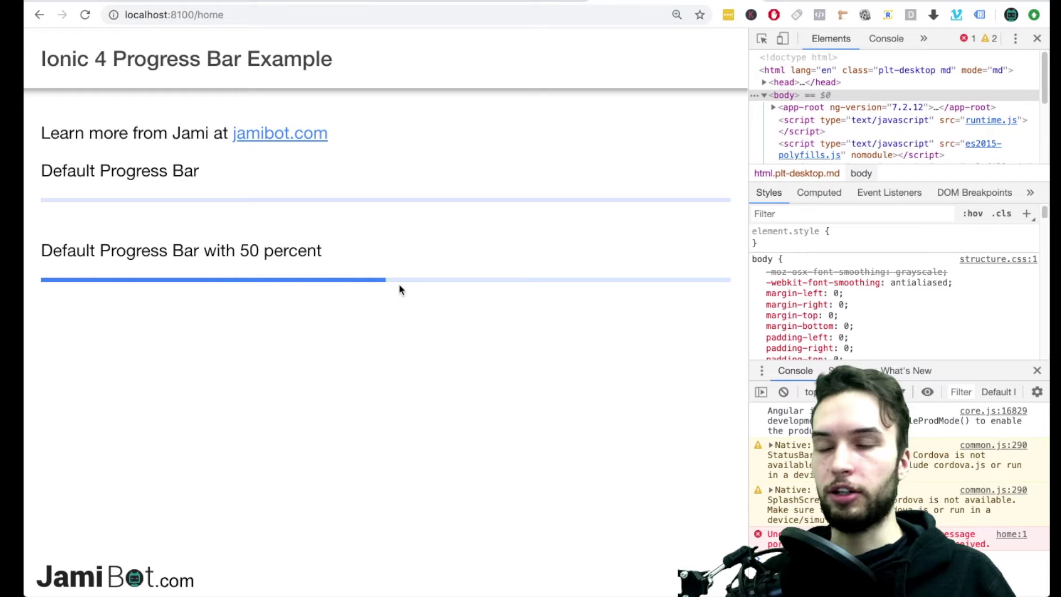
key("super+Tab")
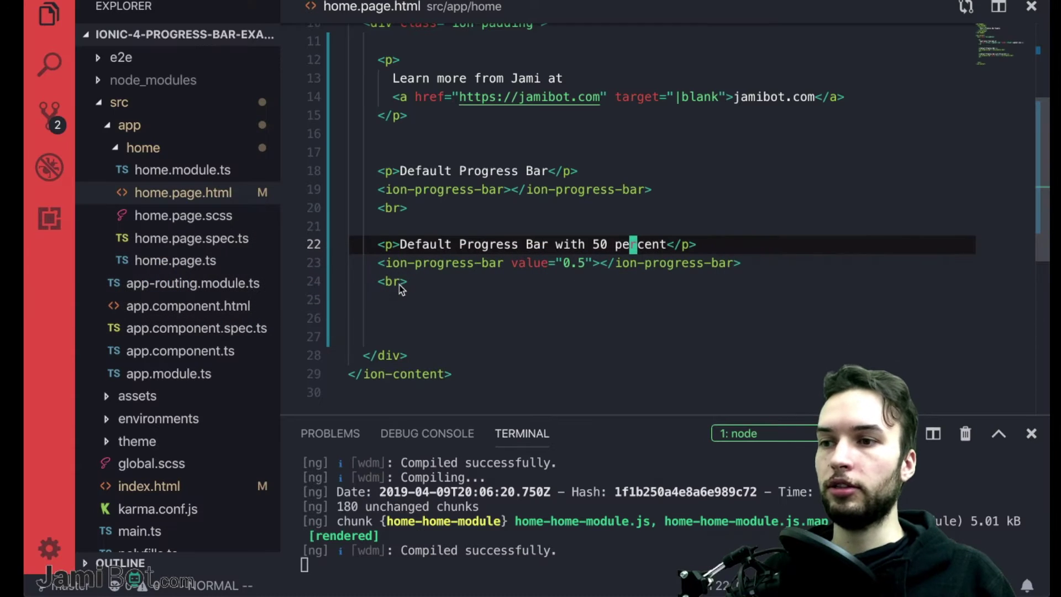
Step: Inspect the primary colour variables in src/theme/variables.scss, then return to home.page.html
key("super+p")
type("var")
key("Return")
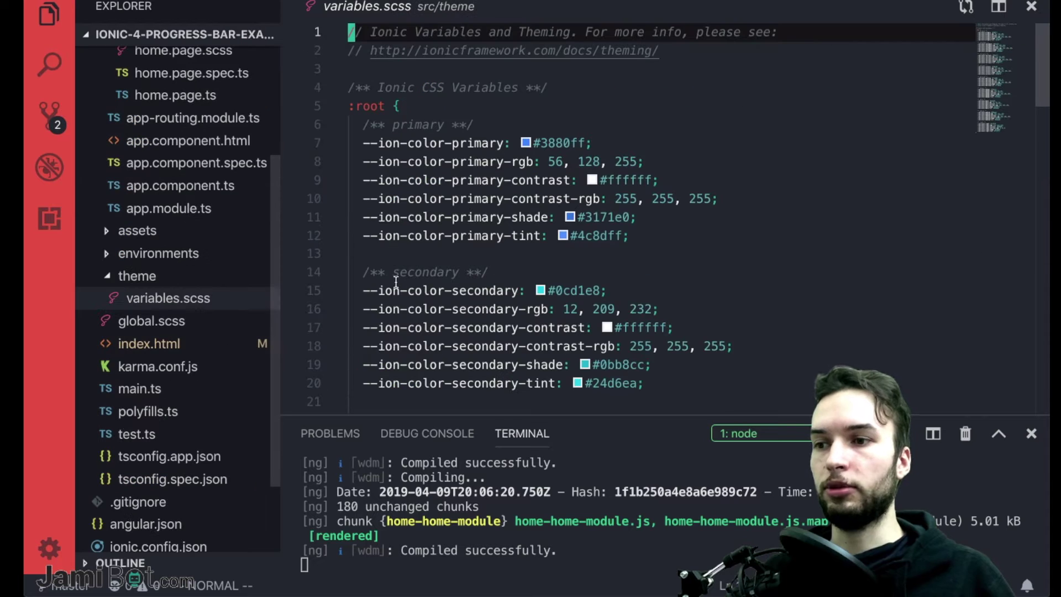
left_click_drag(632, 244, 329, 143)
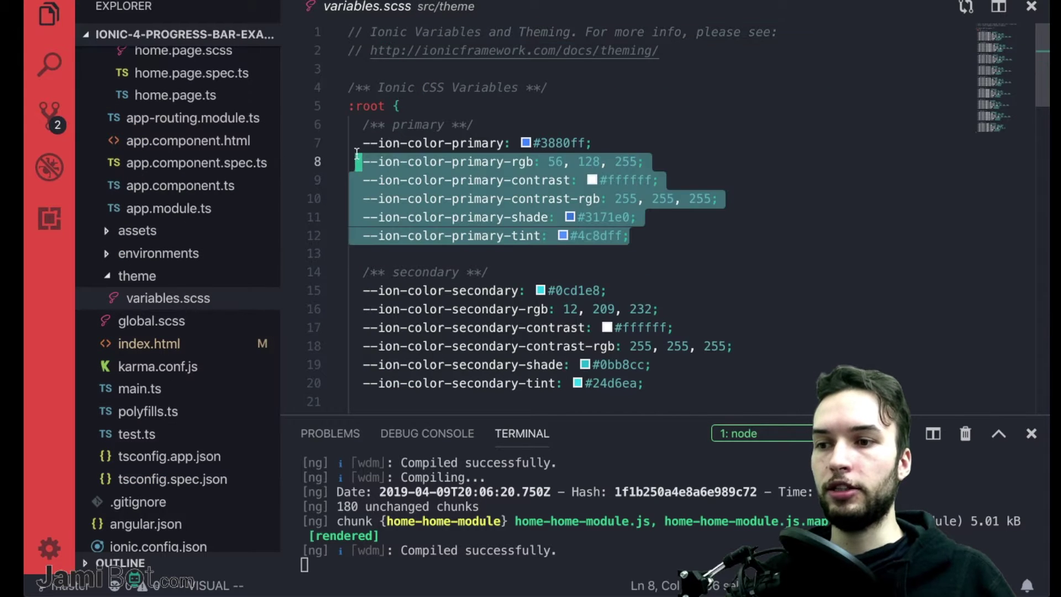
key("y")
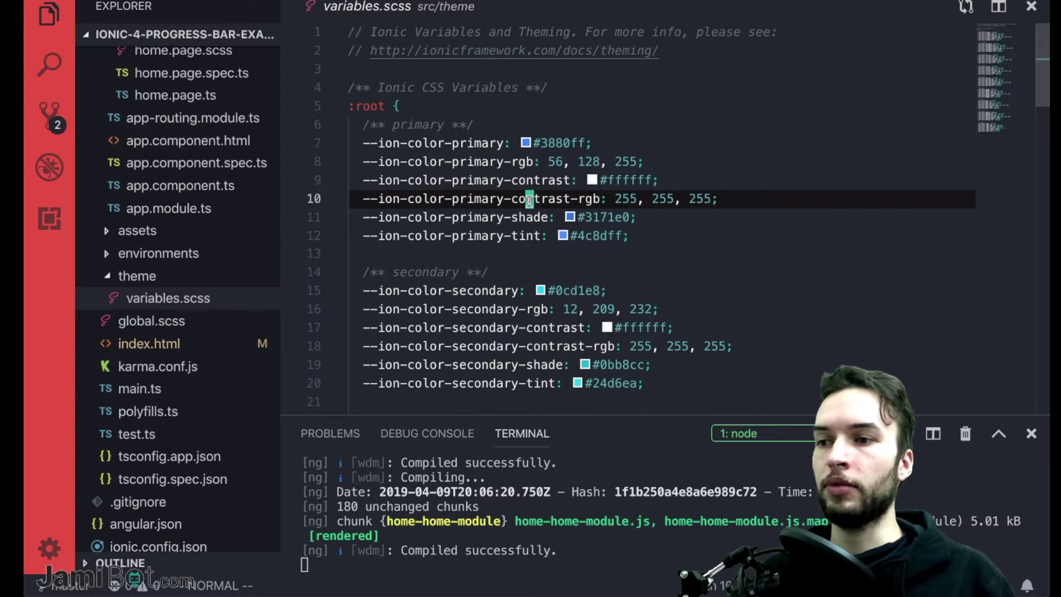
key("ctrl+Tab")
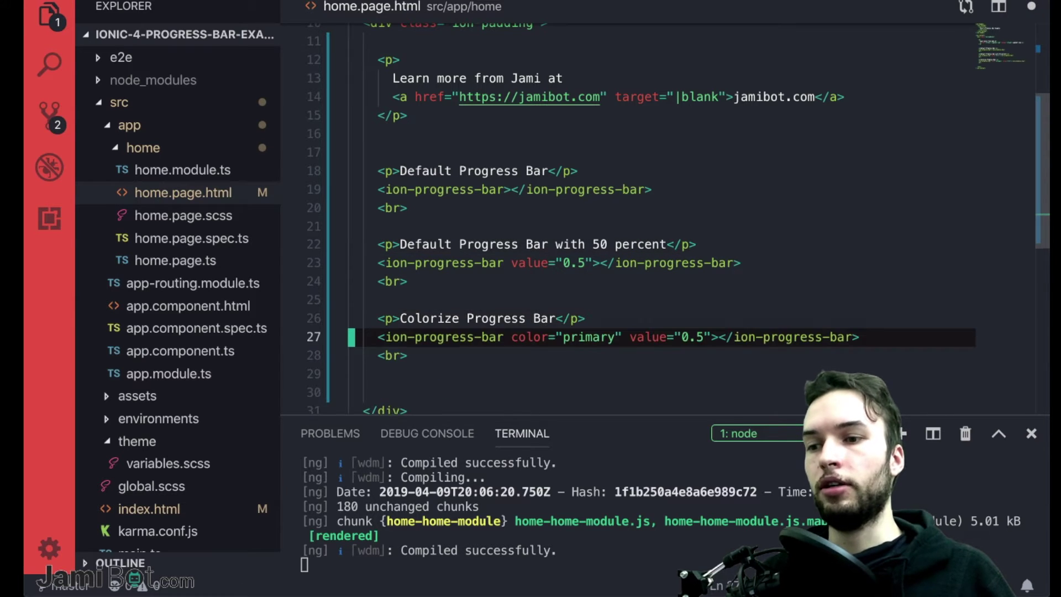
scroll(630, 207, "up", 3)
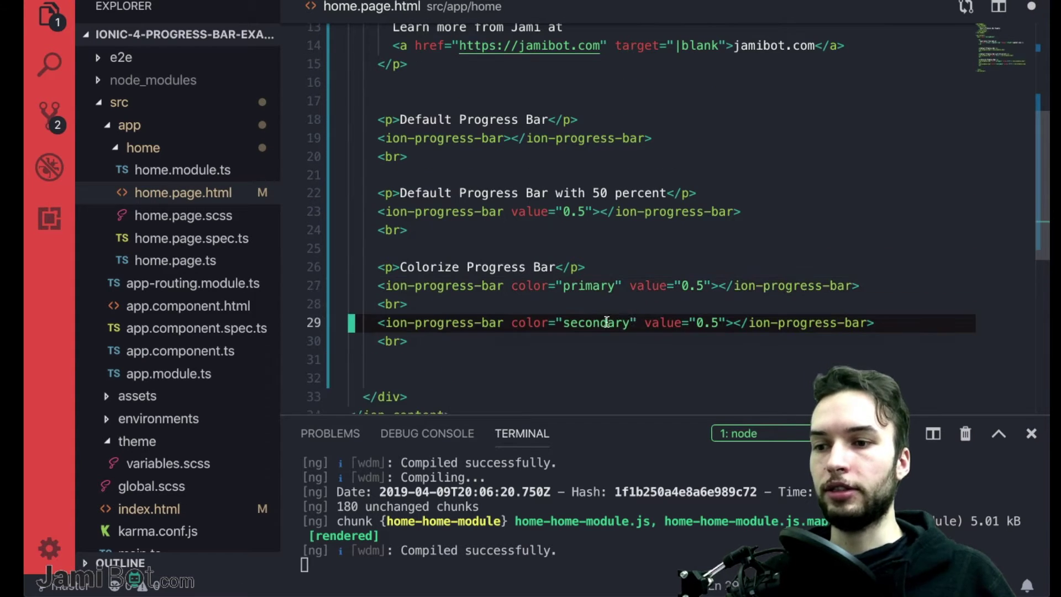
Step: Review the primary and secondary colour bars and view them in Chrome
left_click_drag(512, 322, 646, 323)
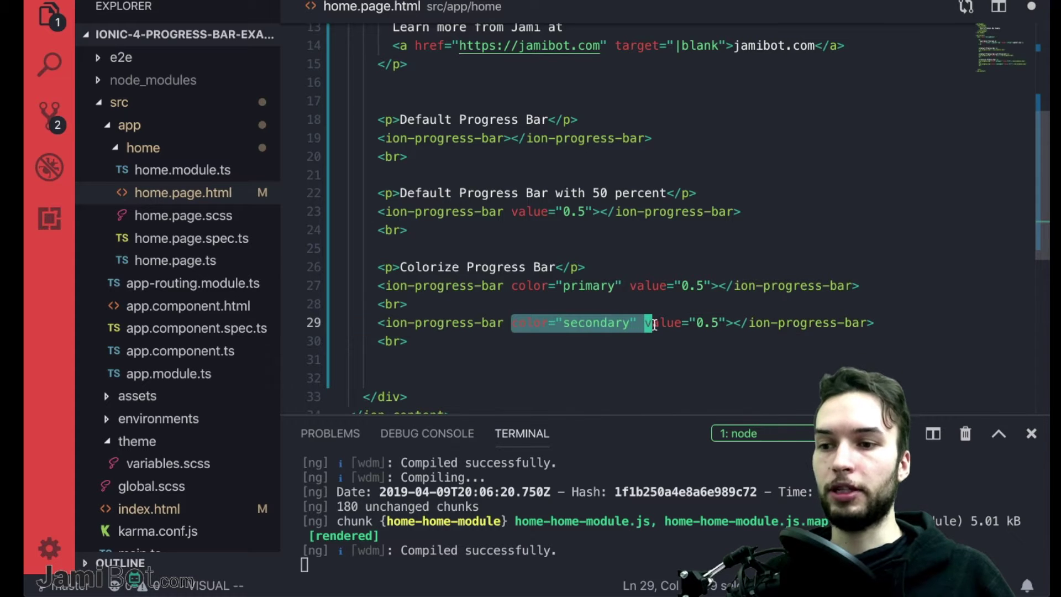
left_click(640, 348)
left_click_drag(511, 285, 622, 286)
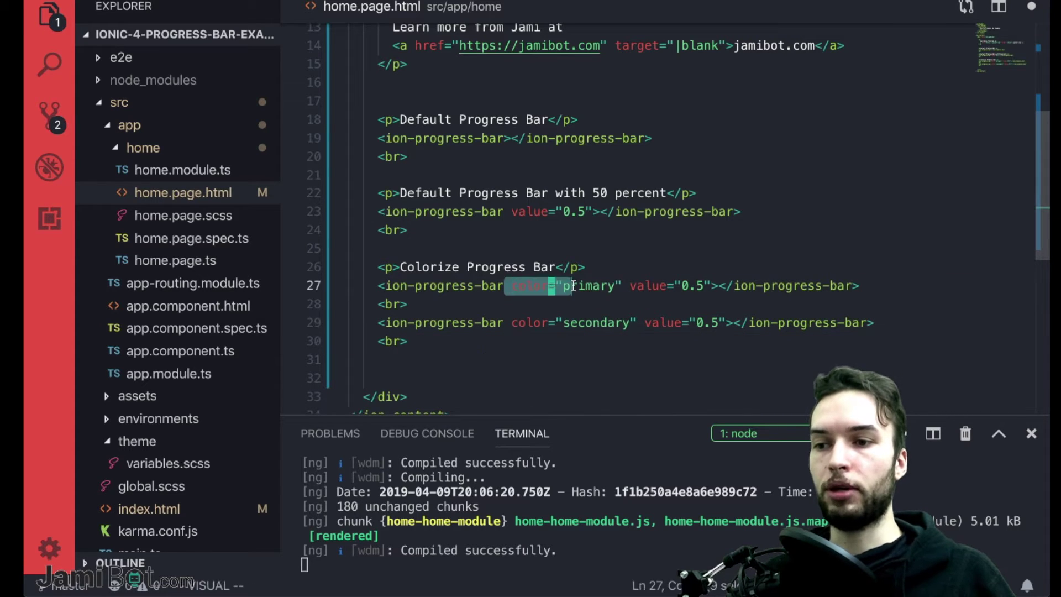
left_click(594, 340)
left_click_drag(511, 322, 645, 323)
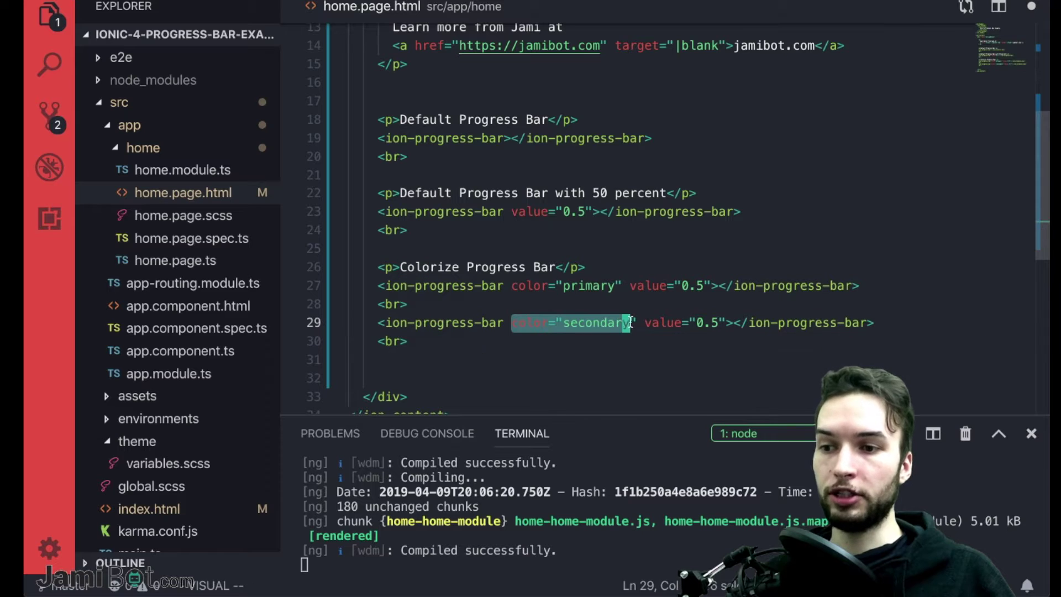
key("Escape")
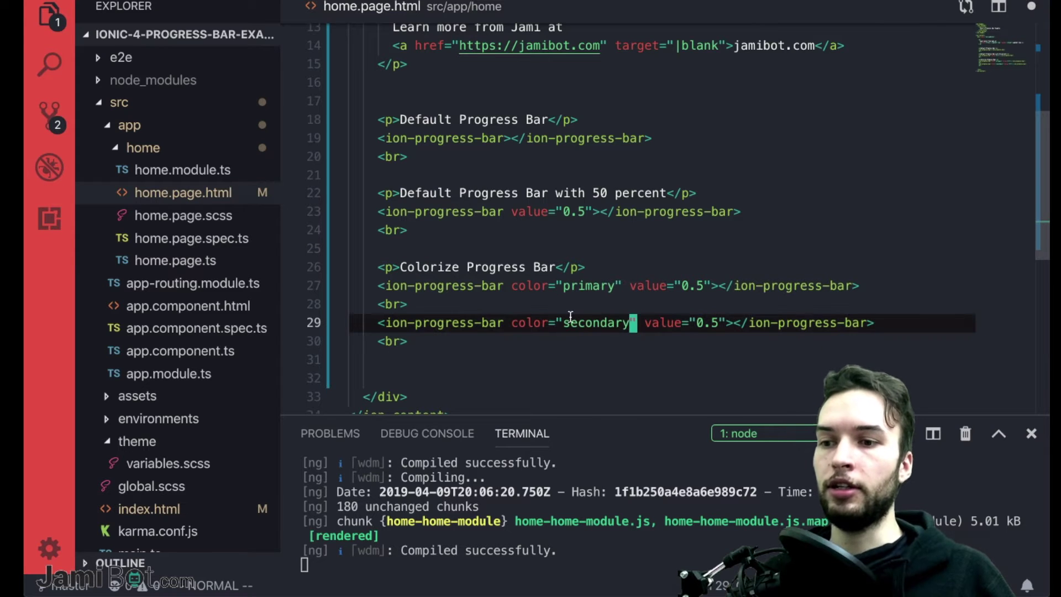
key("super+Tab")
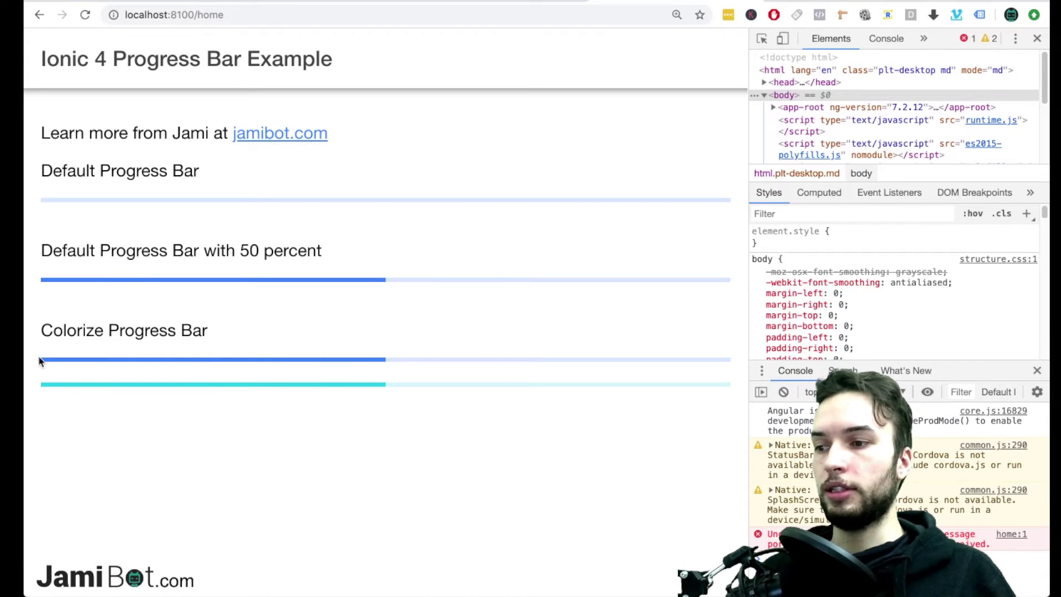
left_click_drag(57, 387, 216, 389)
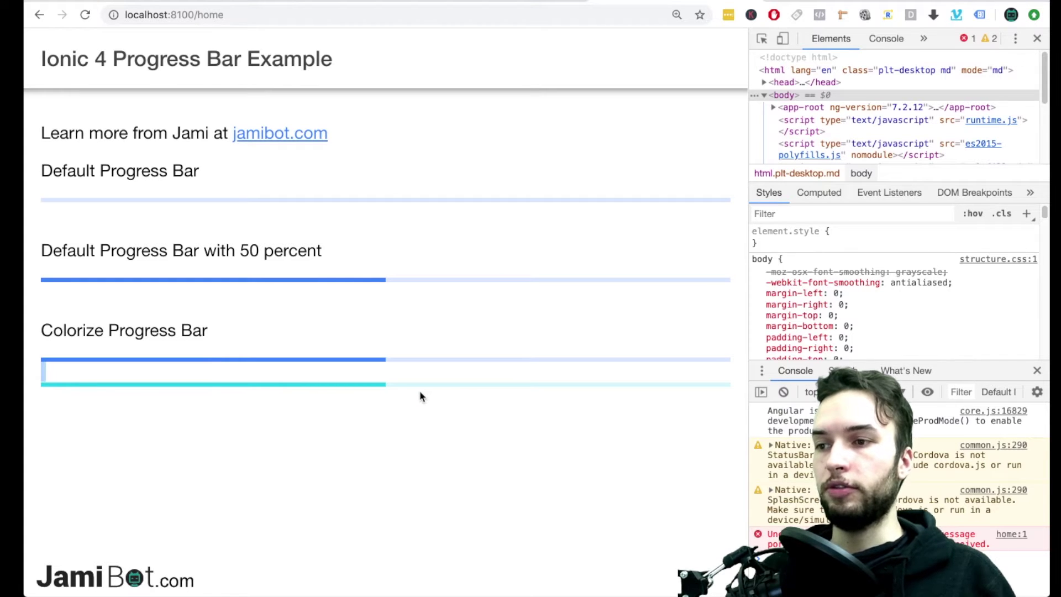
key("super+Tab")
Step: Yank the secondary colour block from variables.scss and go back to home.page.html
key("ctrl+p")
key("Return")
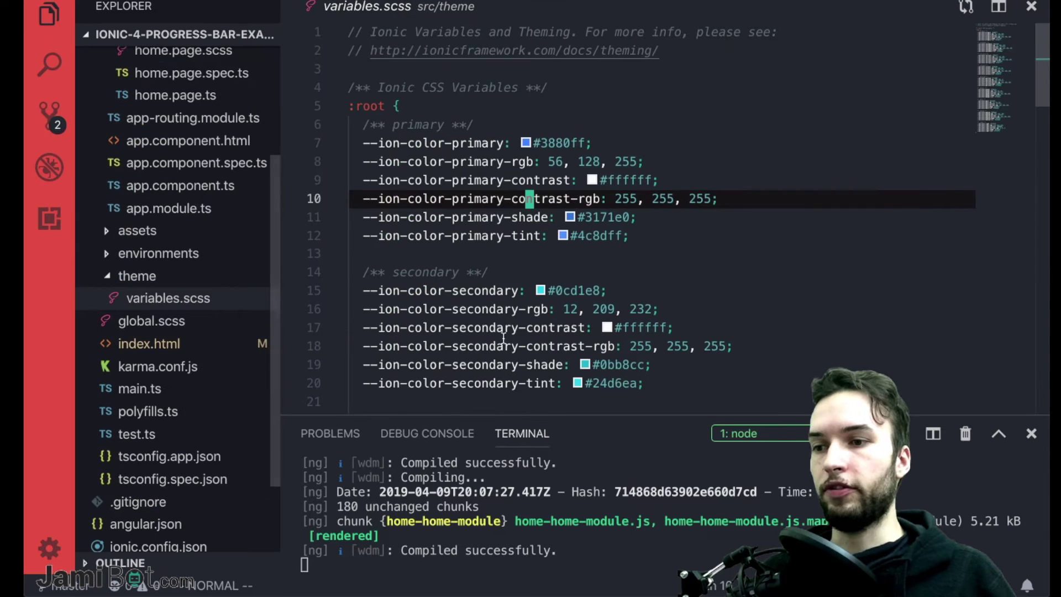
scroll(530, 207, "down", 3)
left_click_drag(646, 281, 343, 196)
key("k")
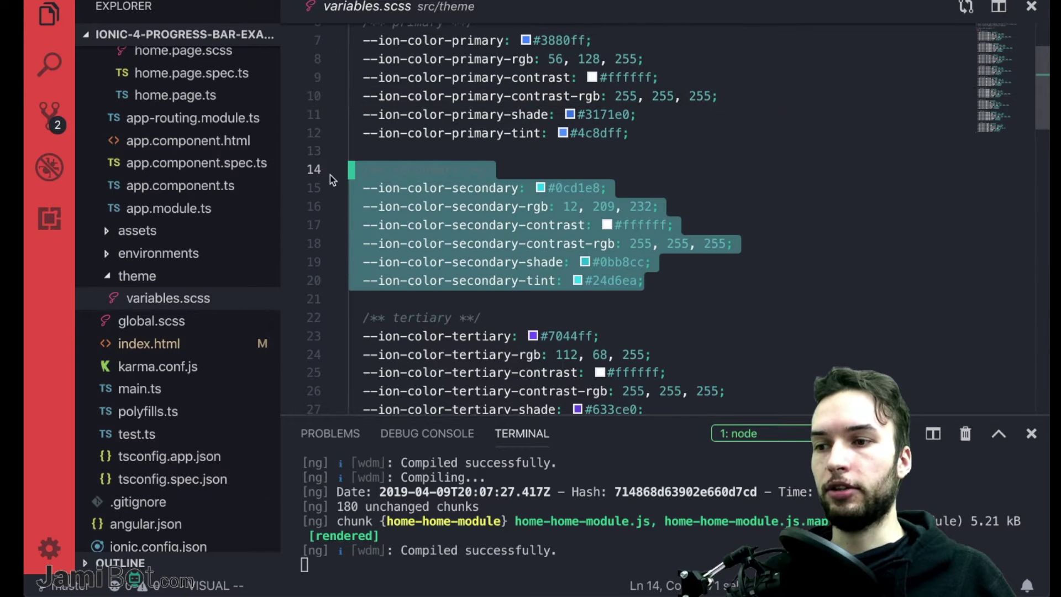
key("y")
key("ctrl+Tab")
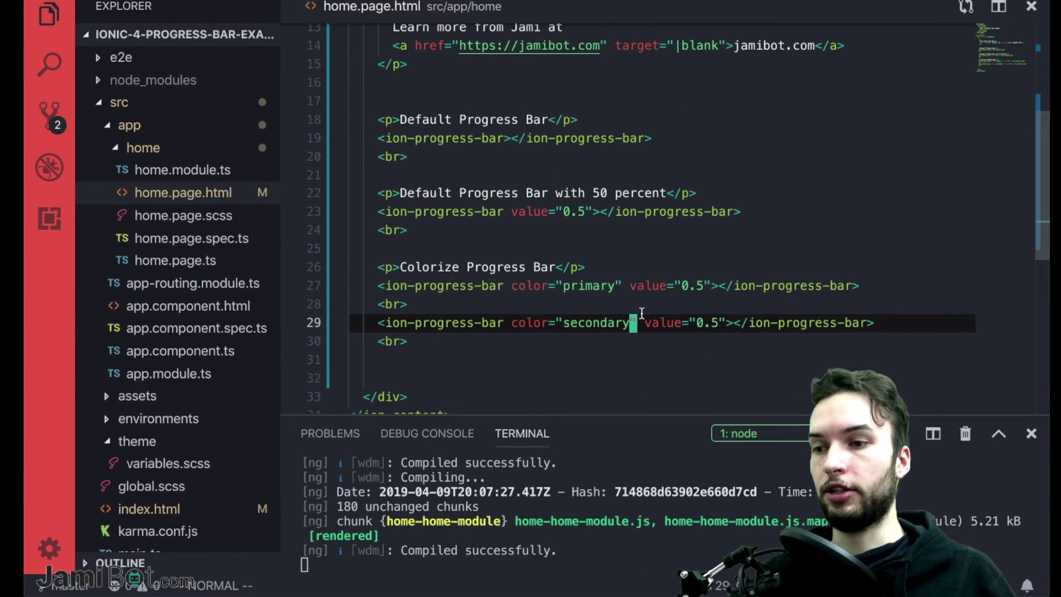
scroll(640, 314, "down", 3)
scroll(641, 314, "down", 3)
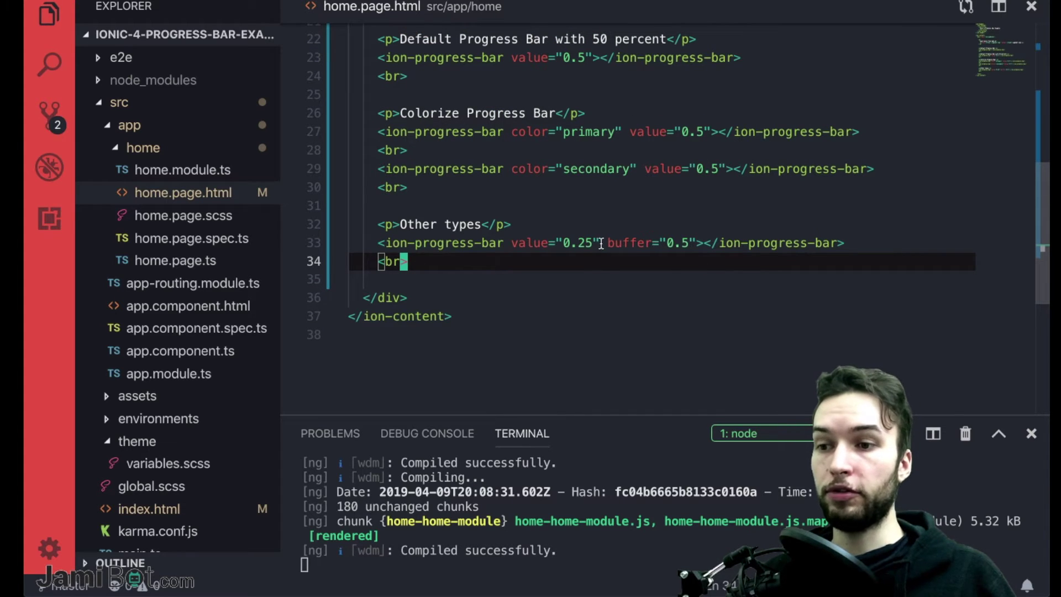
Step: Review the 'Other types' bar with value 0.25 and buffer 0.5
left_click_drag(600, 243, 695, 243)
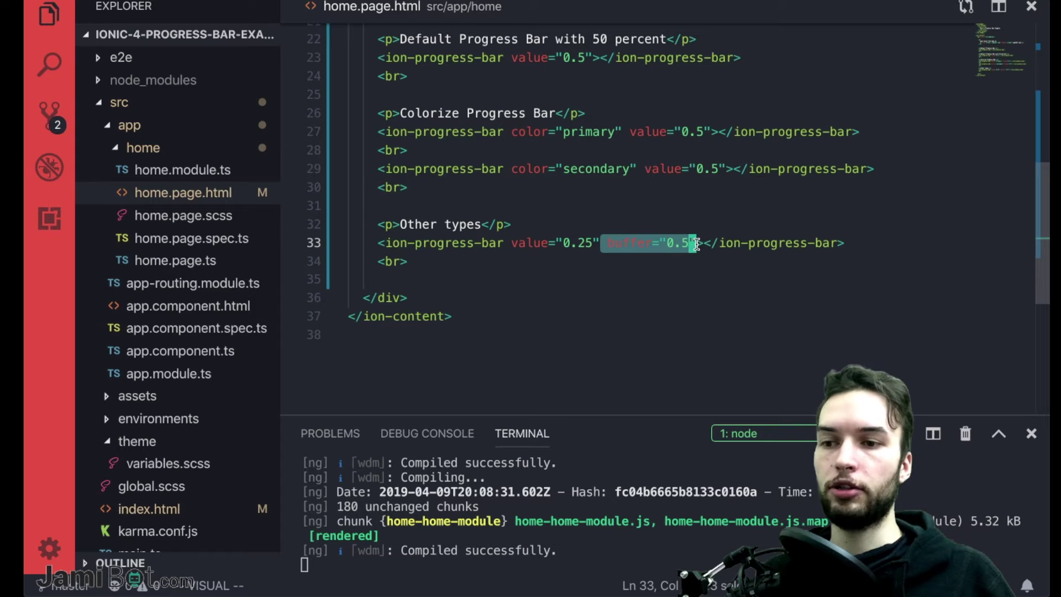
left_click(666, 270)
left_click_drag(608, 242, 697, 243)
left_click(671, 271)
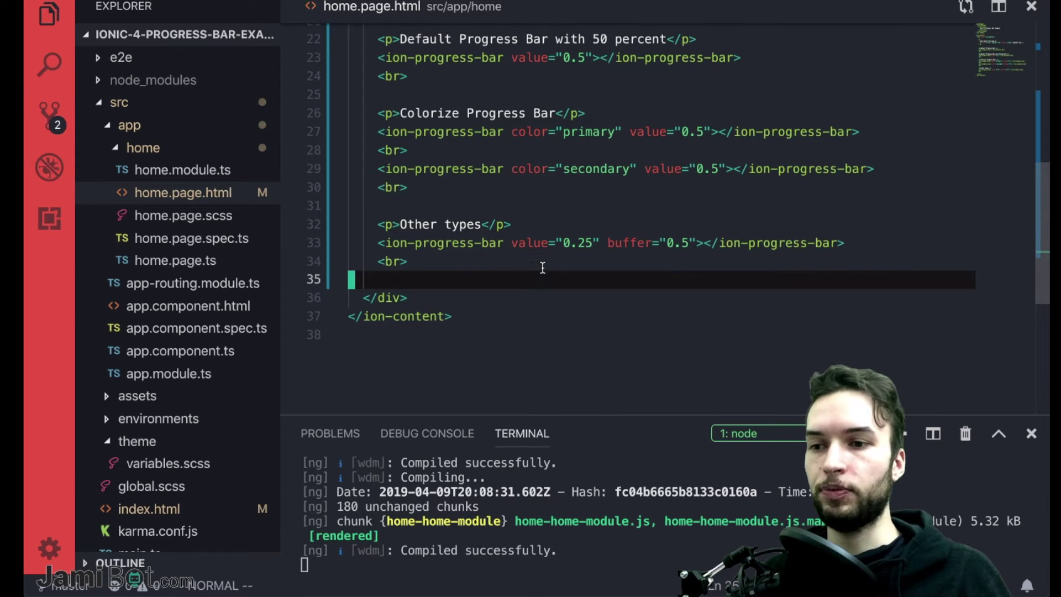
key("Up")
Step: Compare the value="0.25" buffered bar against the dotted bar in Chrome
key("super+Tab")
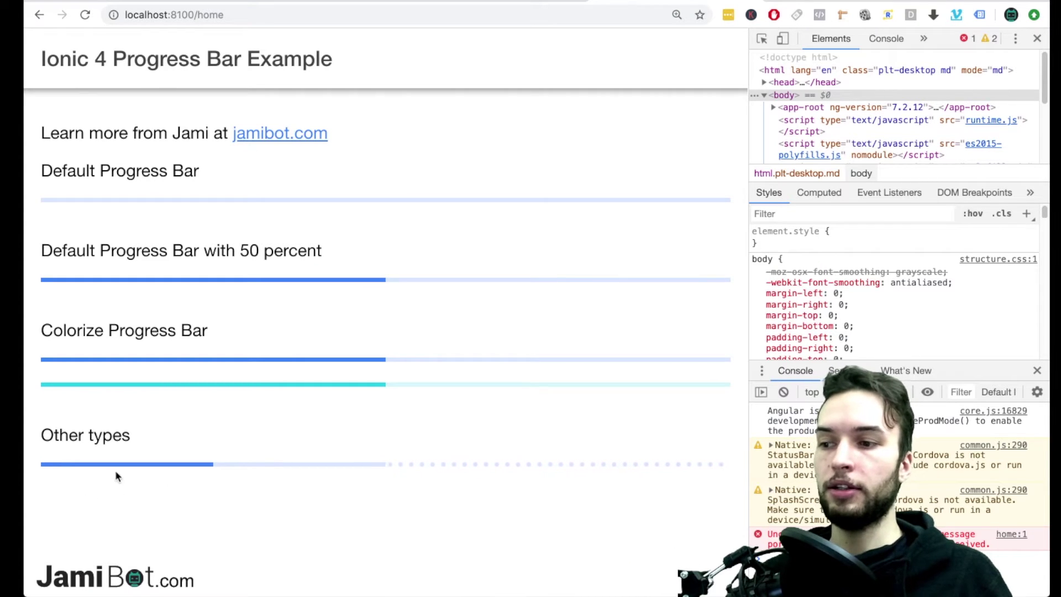
key("super+Tab")
left_click_drag(512, 243, 600, 243)
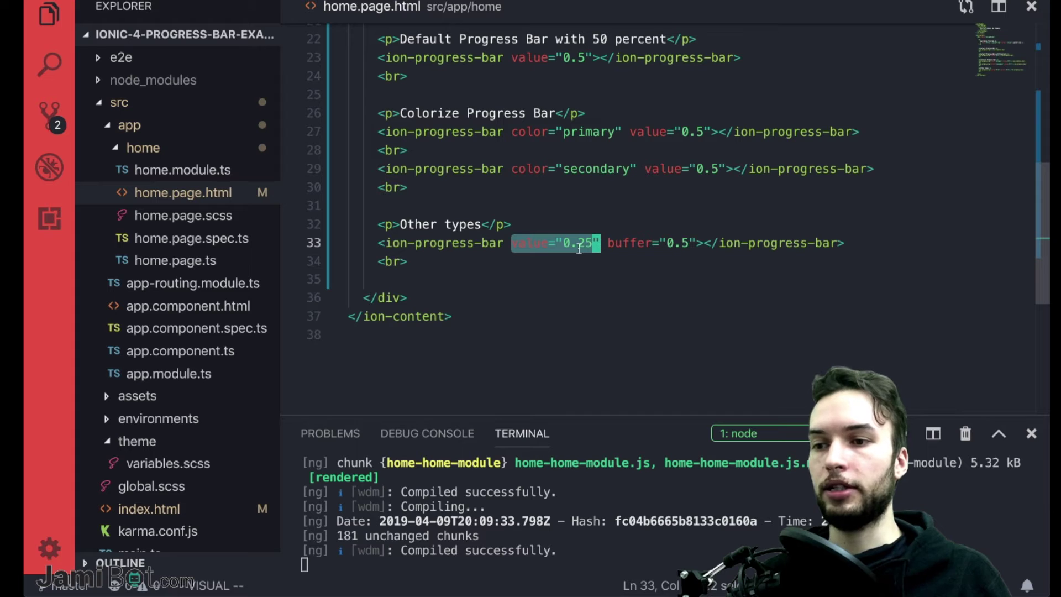
key("super+Tab")
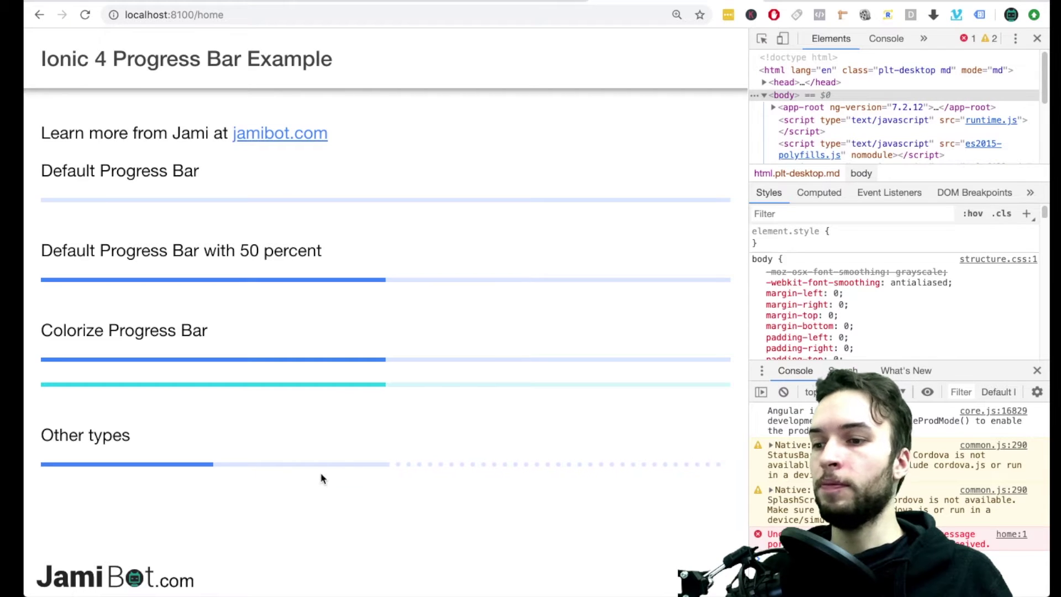
key("super+Tab")
Step: Add an indeterminate progress bar, save, and view it animating in Chrome
key("super+v")
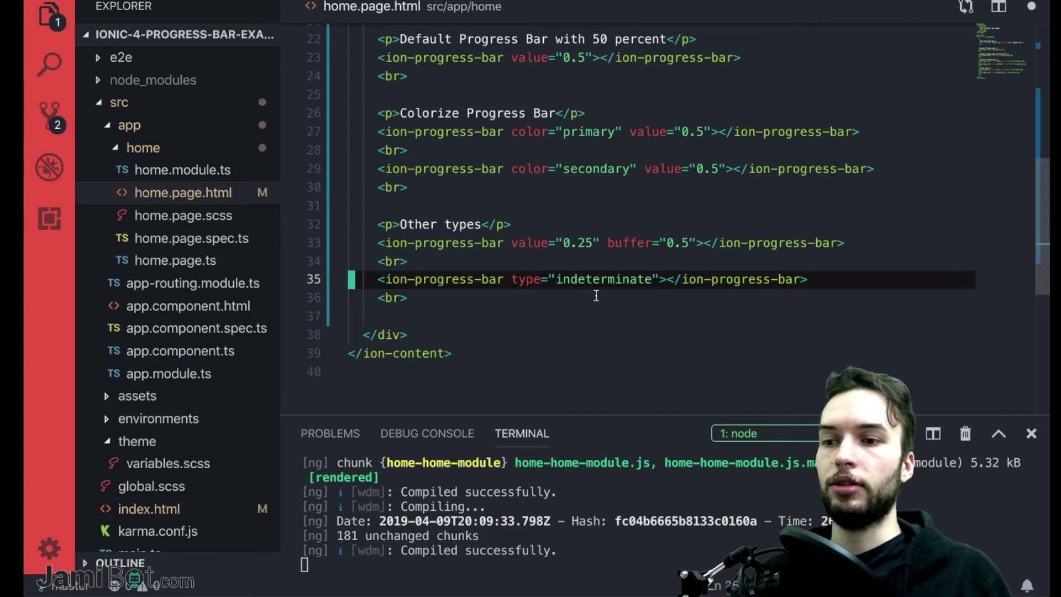
key("ctrl+s")
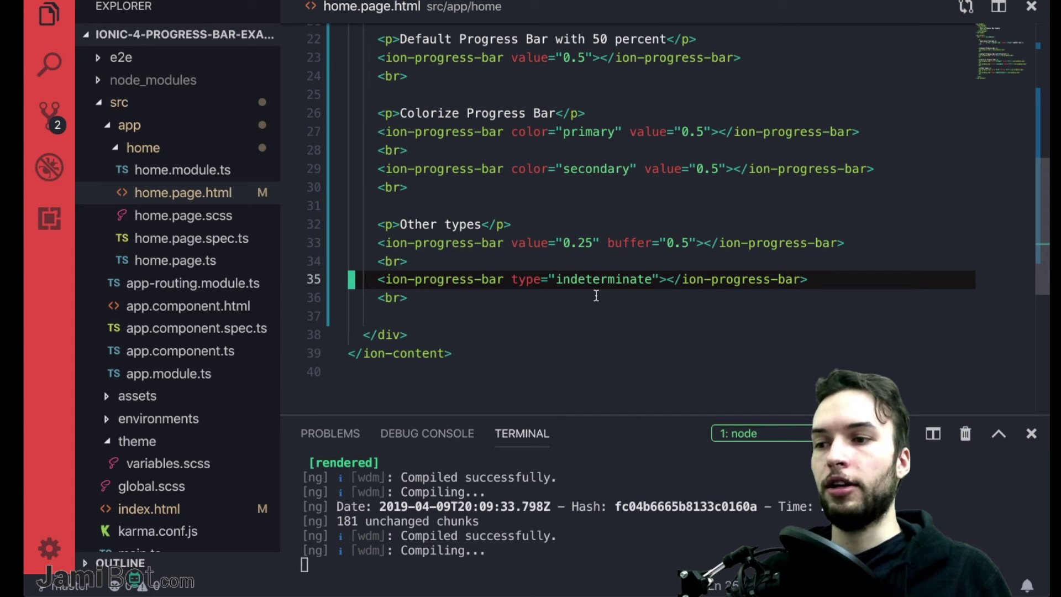
key("super+Tab")
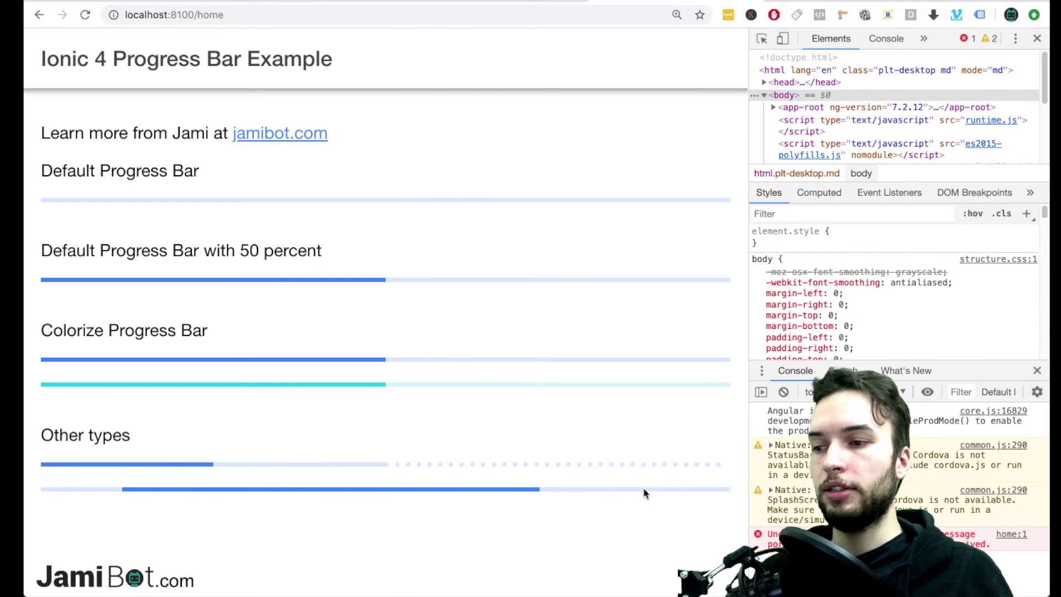
key("super+Tab")
Step: Add a second indeterminate bar with reversed="true", save, and check it in Chrome
key("super+shift+z")
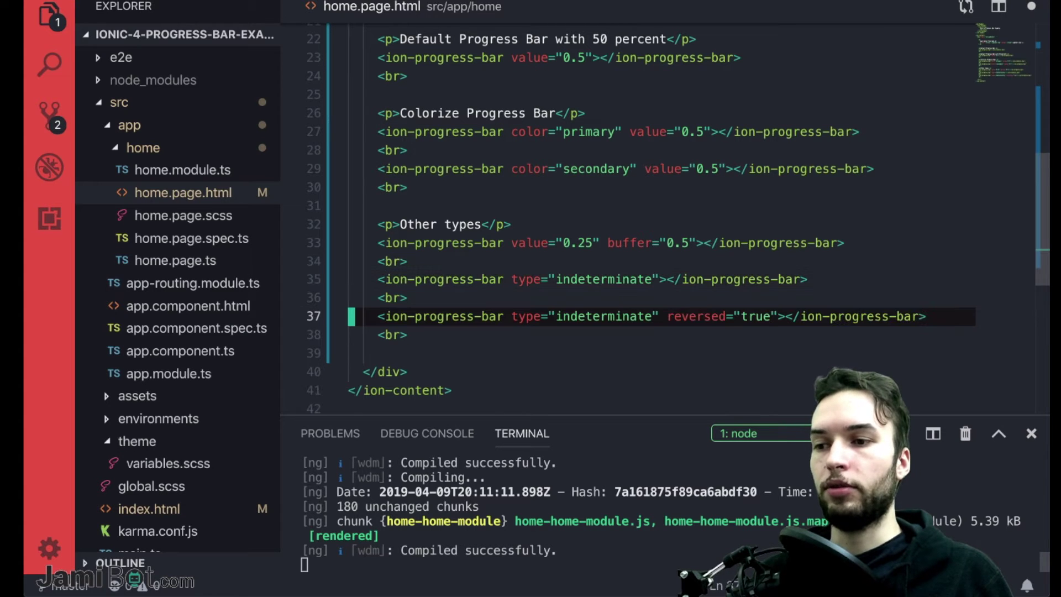
left_click(660, 316)
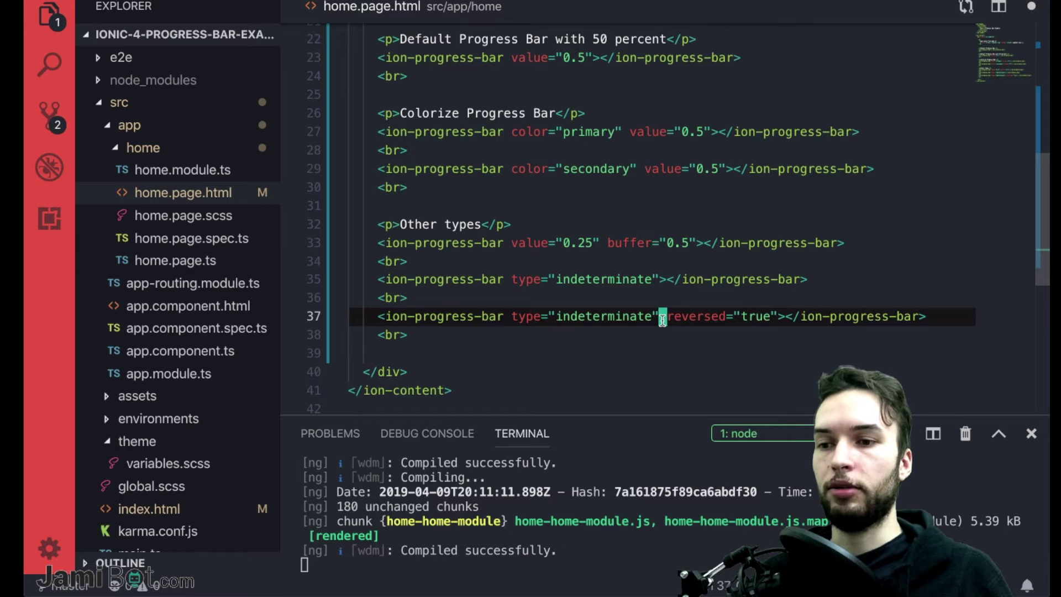
left_click_drag(661, 316, 773, 316)
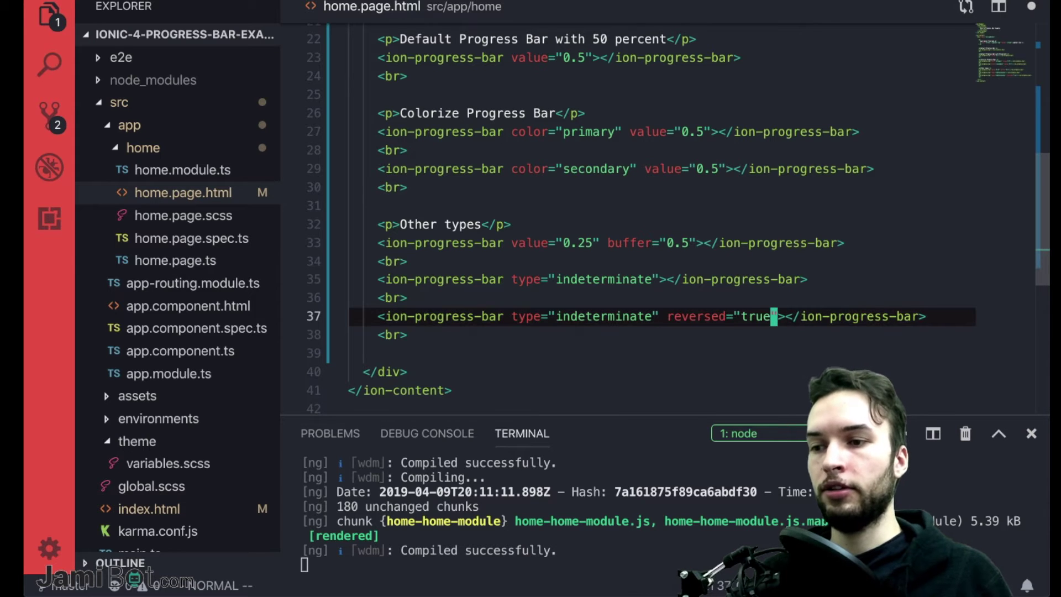
key("super+s")
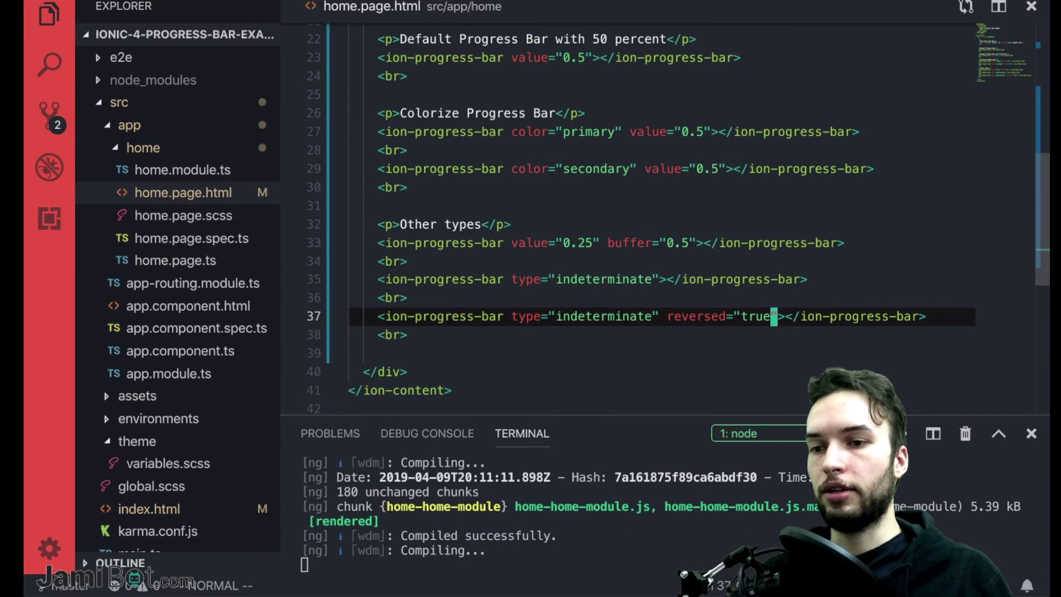
key("super+Tab")
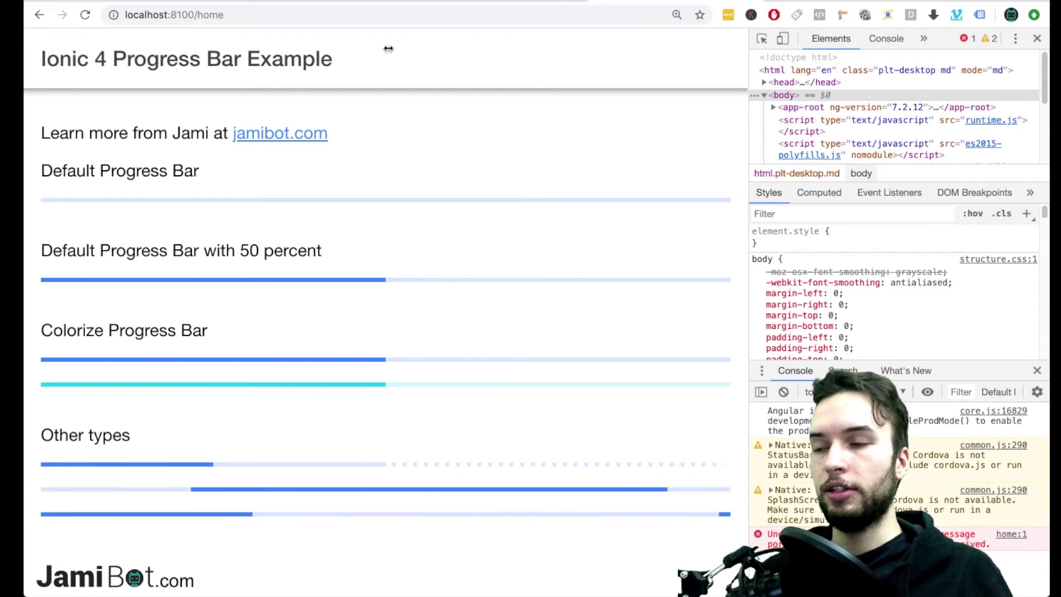
key("alt+Tab")
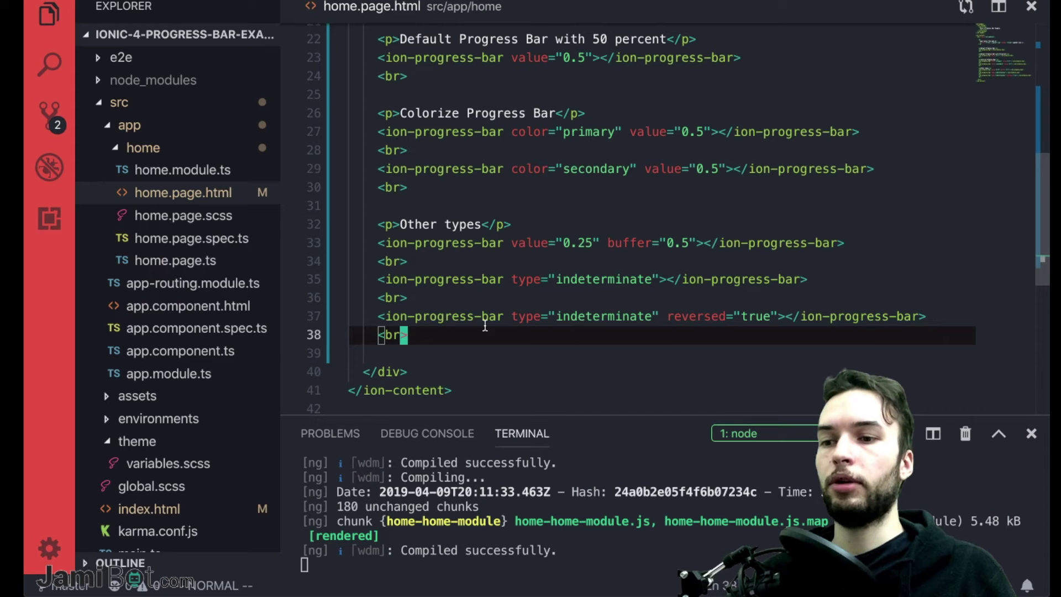
Step: Duplicate the 50% bar and its br from lines 23-24
left_click(571, 316)
scroll(695, 328, "up", 3)
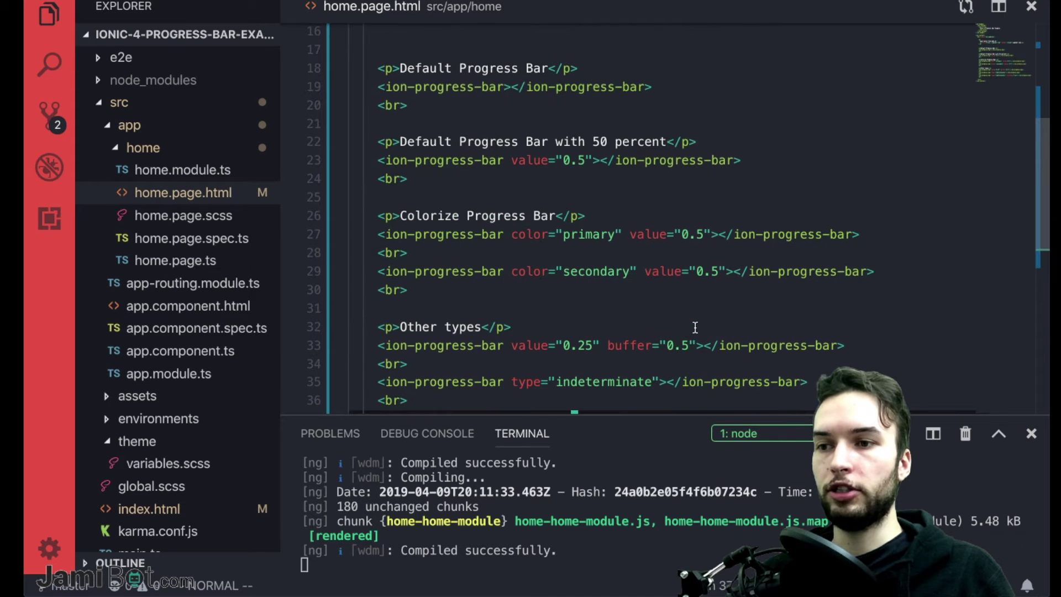
left_click(517, 158)
key("shift+v")
key("j")
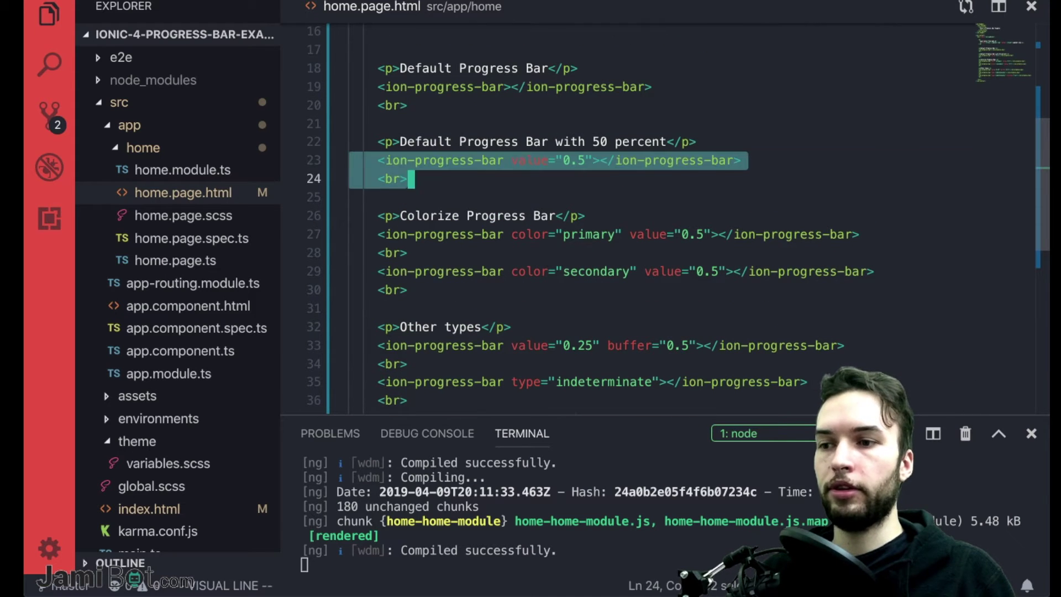
key("y")
key("shift+p")
Step: Append reversed="true" to the copied bar on line 25 and save
left_click(596, 205)
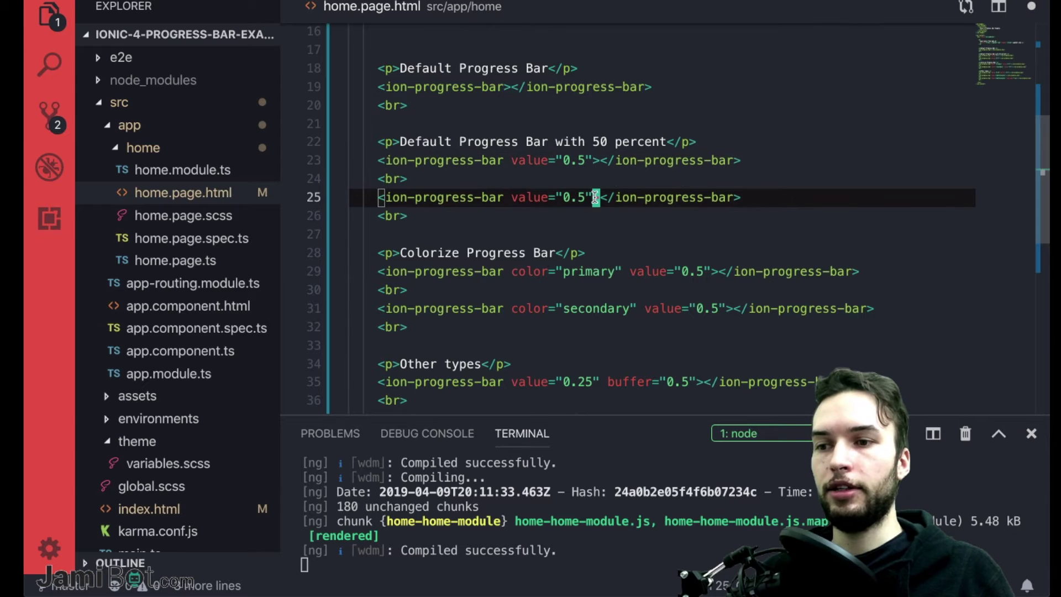
key("i")
scroll(628, 300, "down", 3)
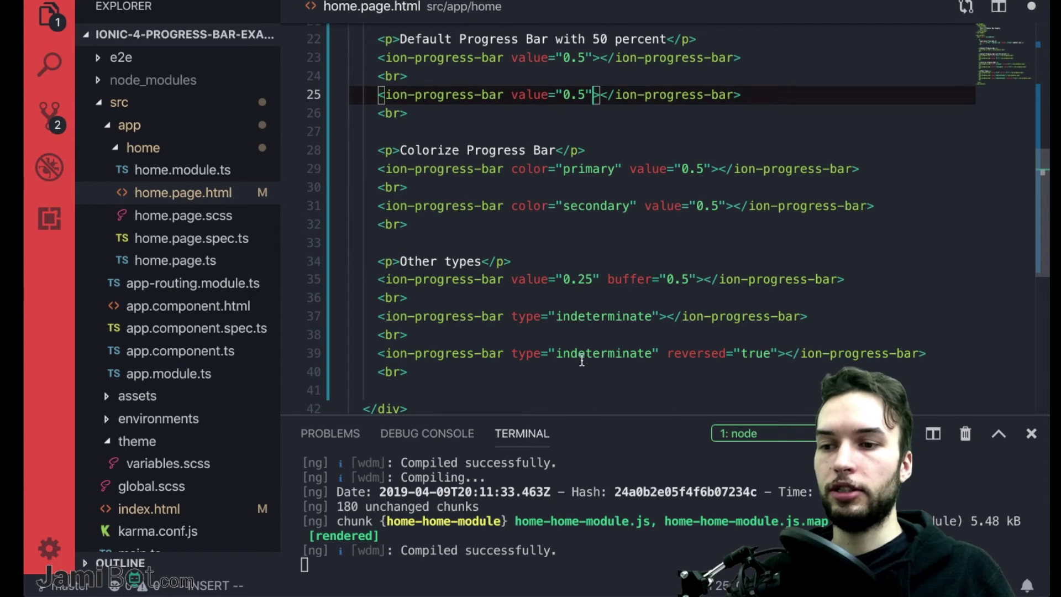
scroll(642, 311, "up", 1)
type("revers")
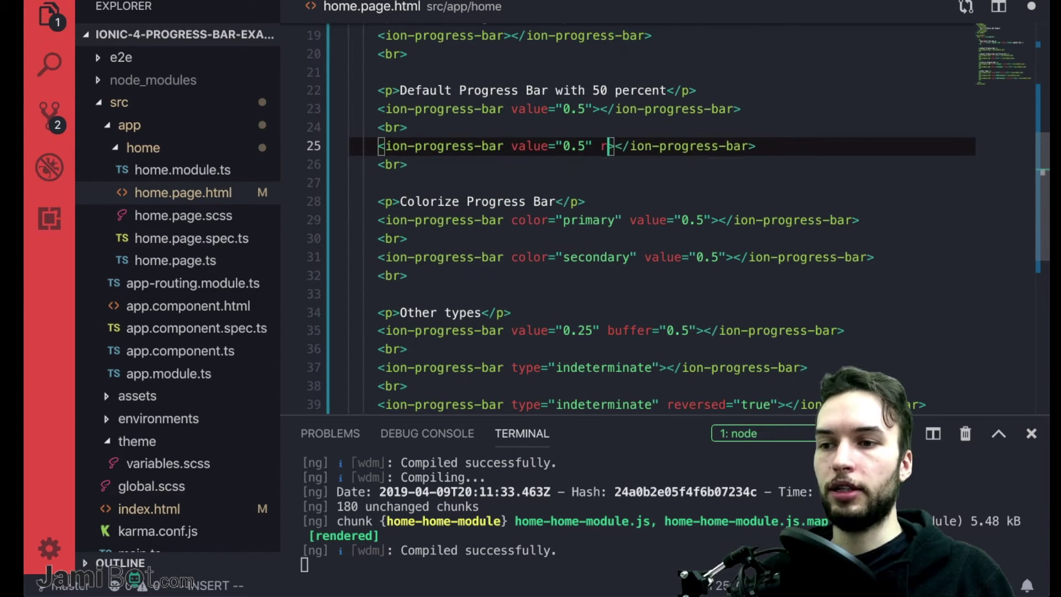
type("ed=\"tr")
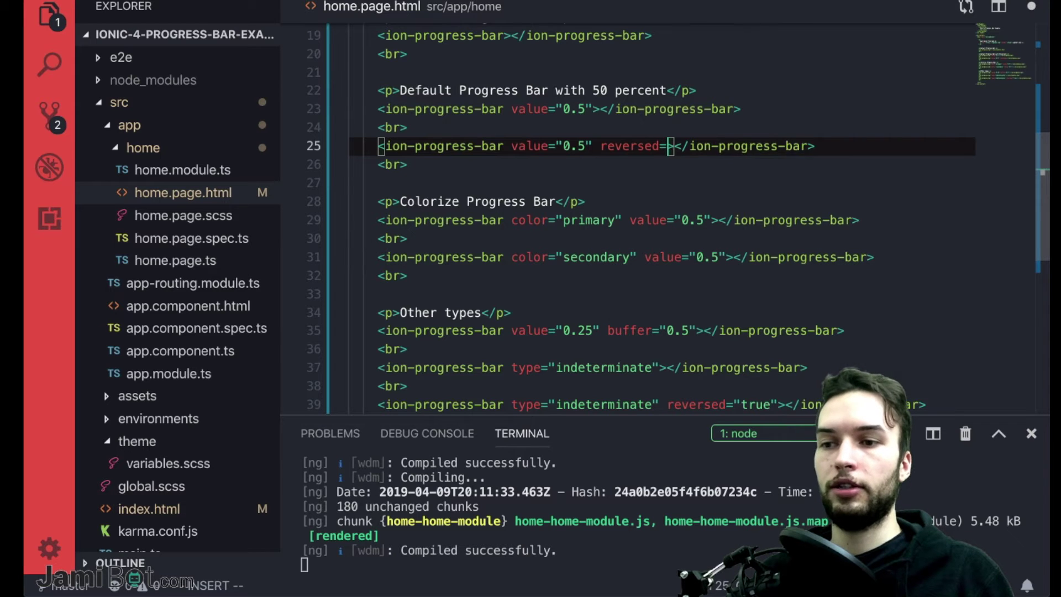
type("ue")
key("Escape")
key("super+s")
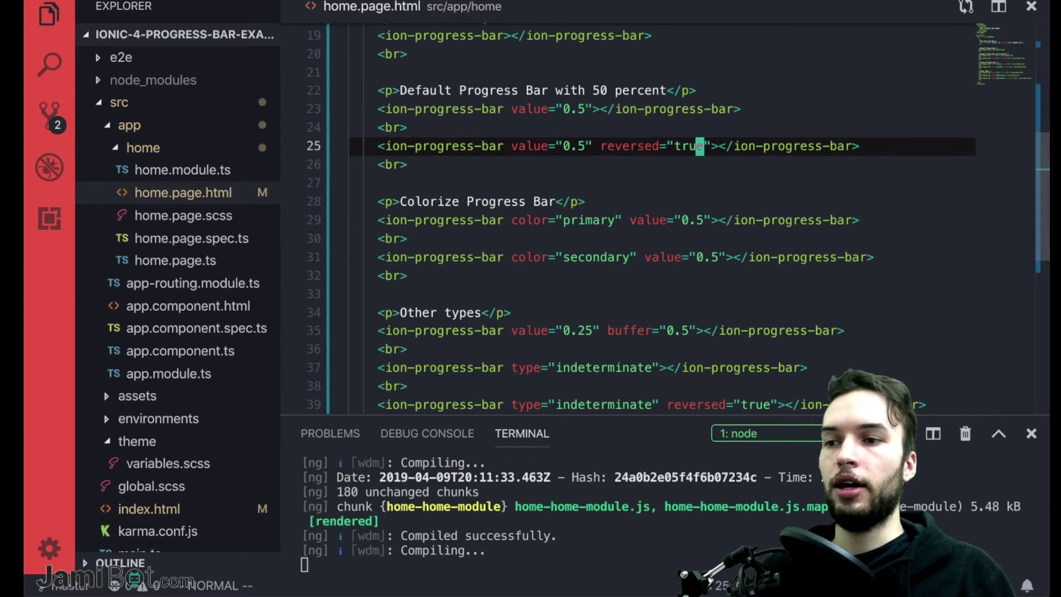
Step: Check the Ionic docs and the reversed half bar in the app preview
key("super+Tab")
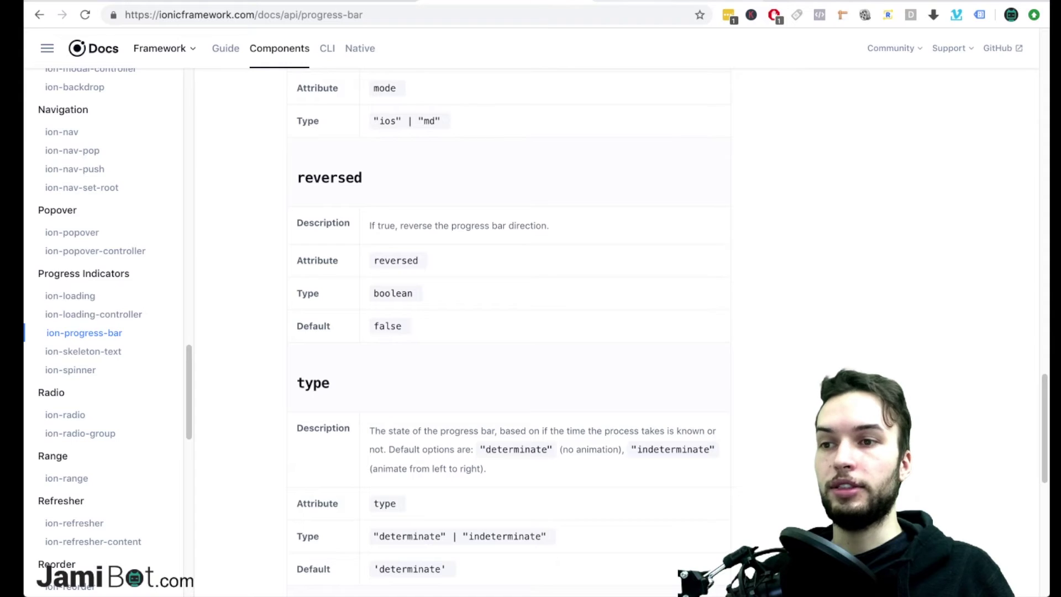
key("ctrl+Tab")
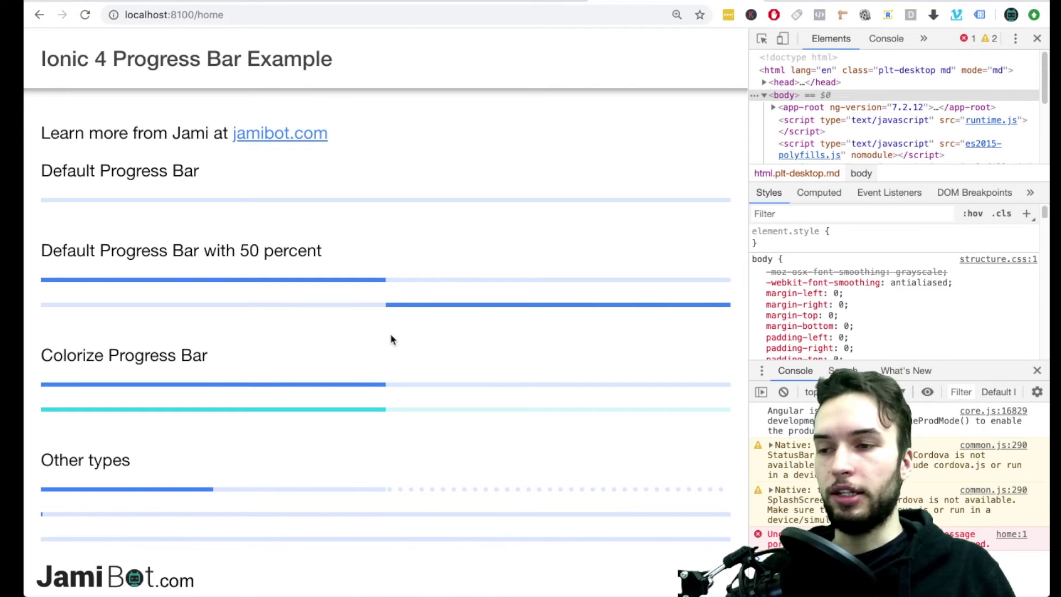
key("super+Tab")
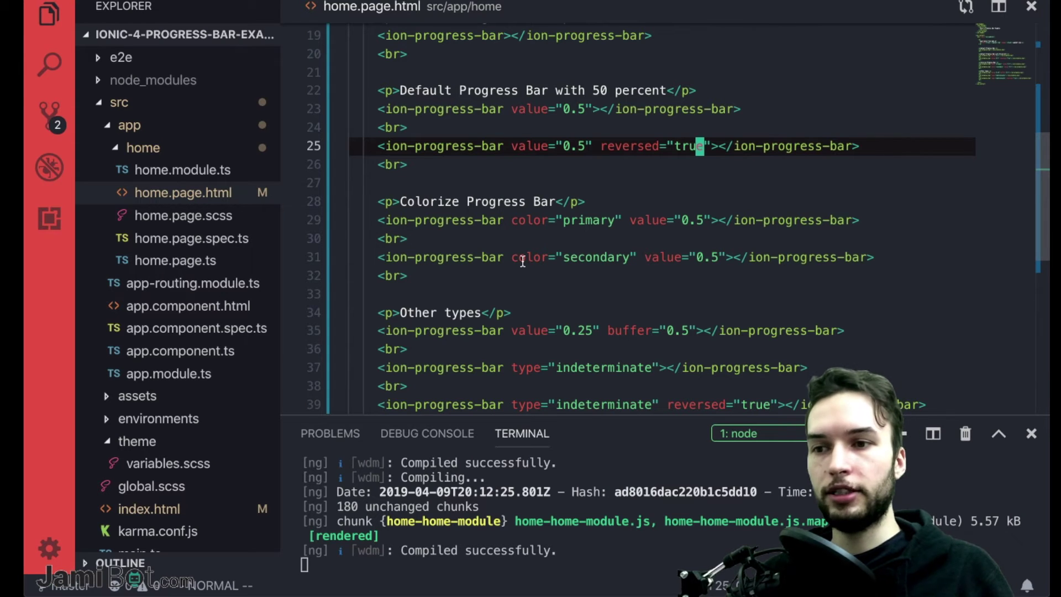
left_click(659, 219)
scroll(582, 127, "up", 3)
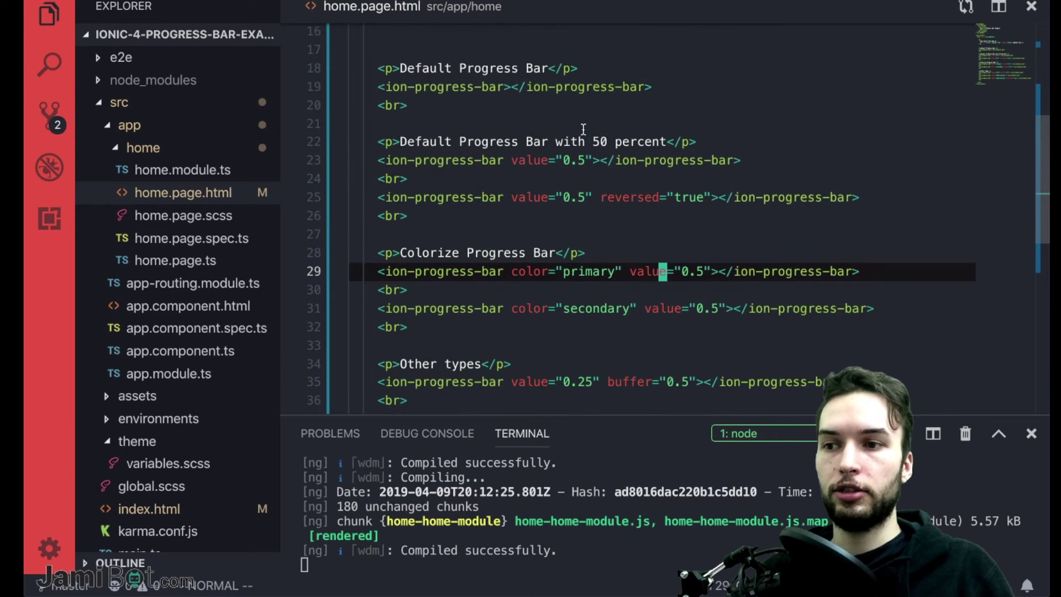
Step: Copy the 50 percent heading and bar, relabelling the copy 'Bind to a variable'
left_click(564, 196)
key("3")
key("y")
key("y")
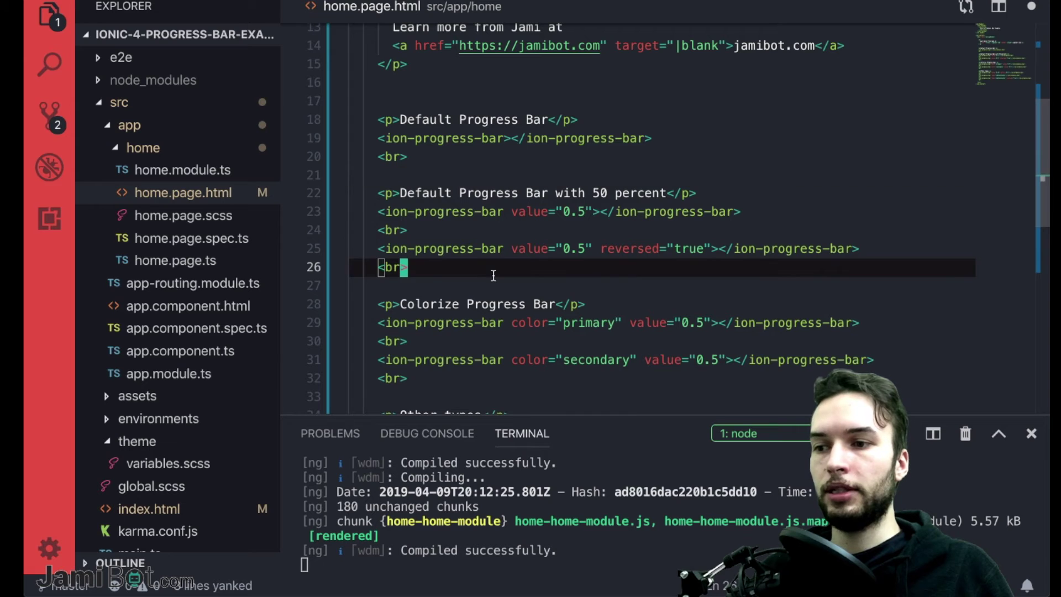
key("p")
scroll(520, 282, "down", 3)
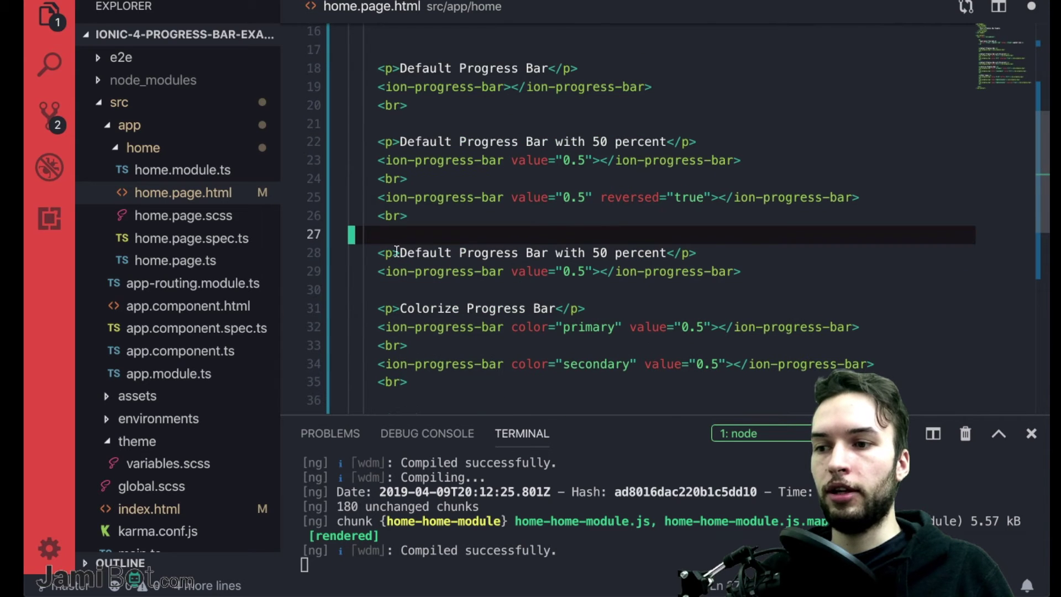
left_click_drag(399, 253, 665, 253)
key("BackSpace")
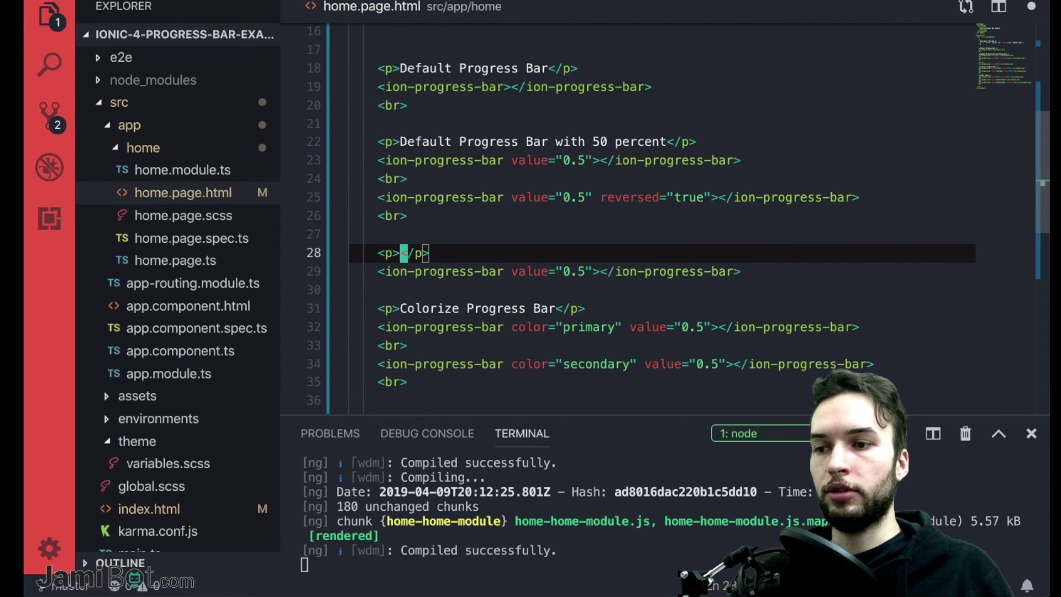
type("Bind to a")
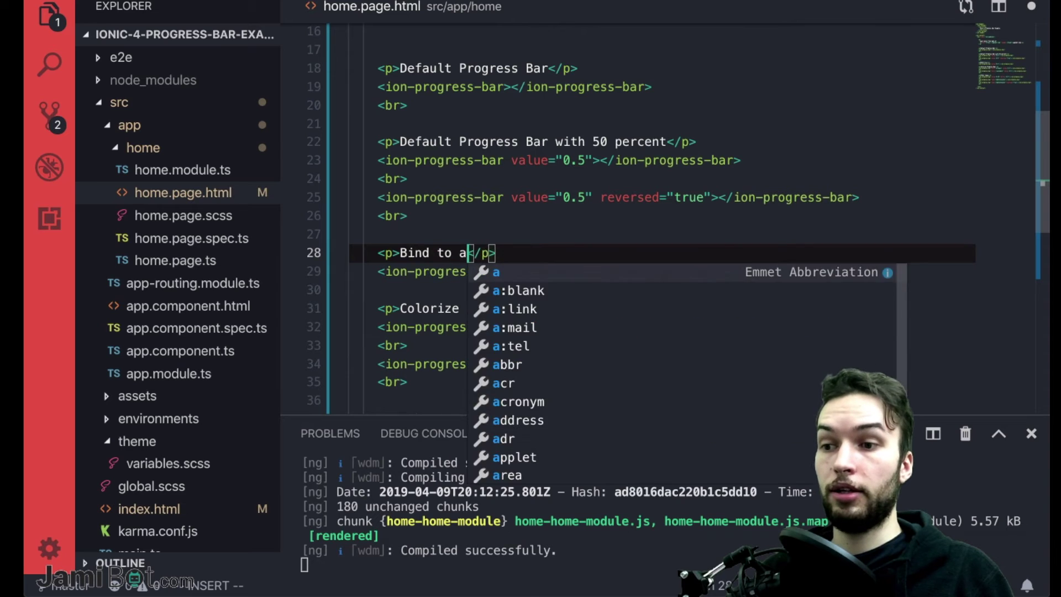
type(" va")
type("riable")
key("Escape")
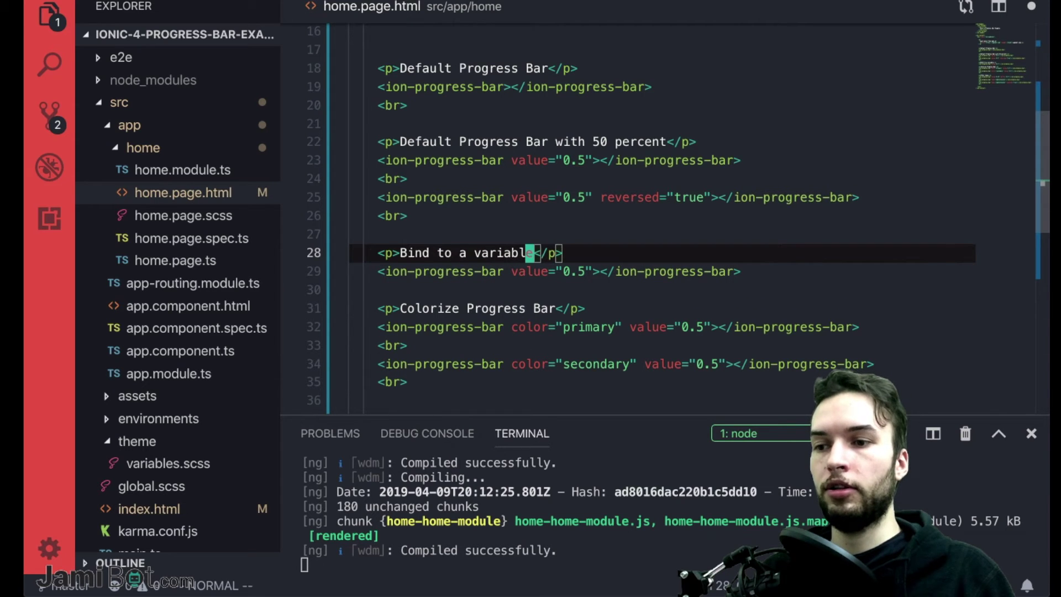
Step: Change the copied bar's value="0.5" to [value]="progress"
left_click(521, 273)
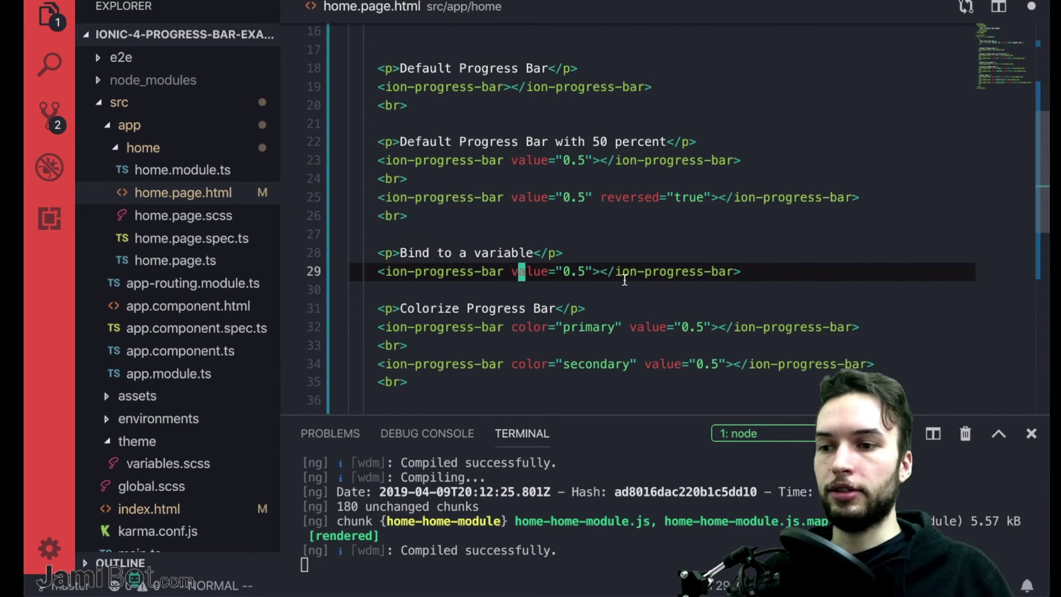
type("i[]")
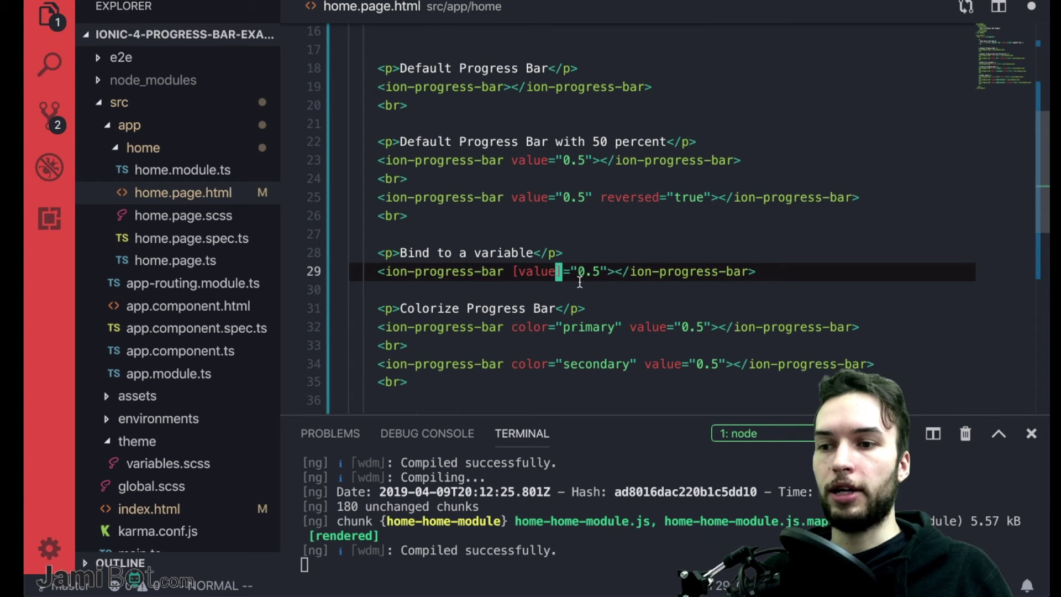
key("Escape")
left_click(594, 271)
key("x")
key("a")
key("BackSpace")
key("BackSpace")
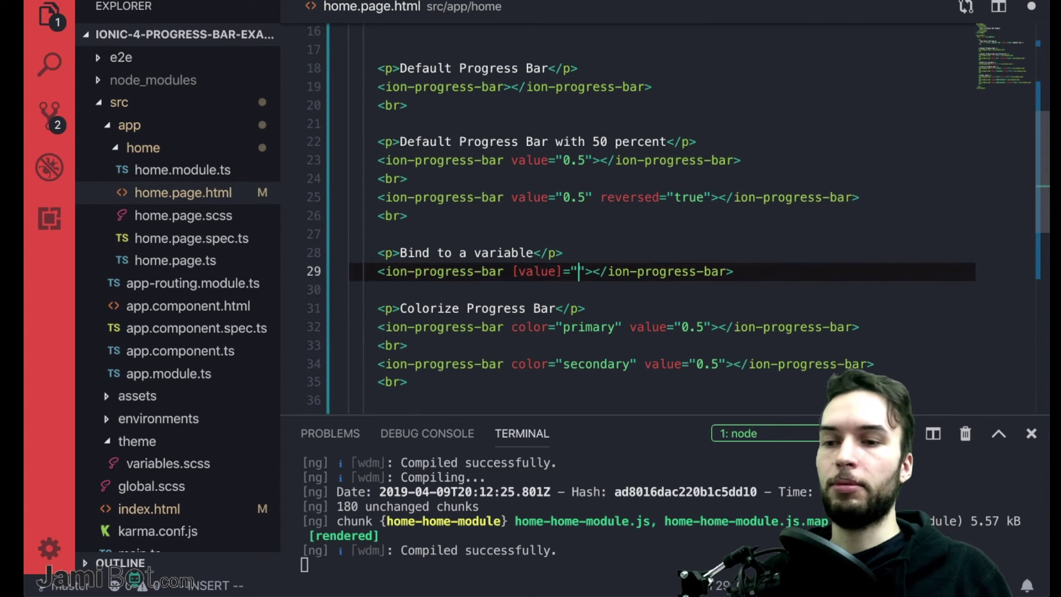
type("pr")
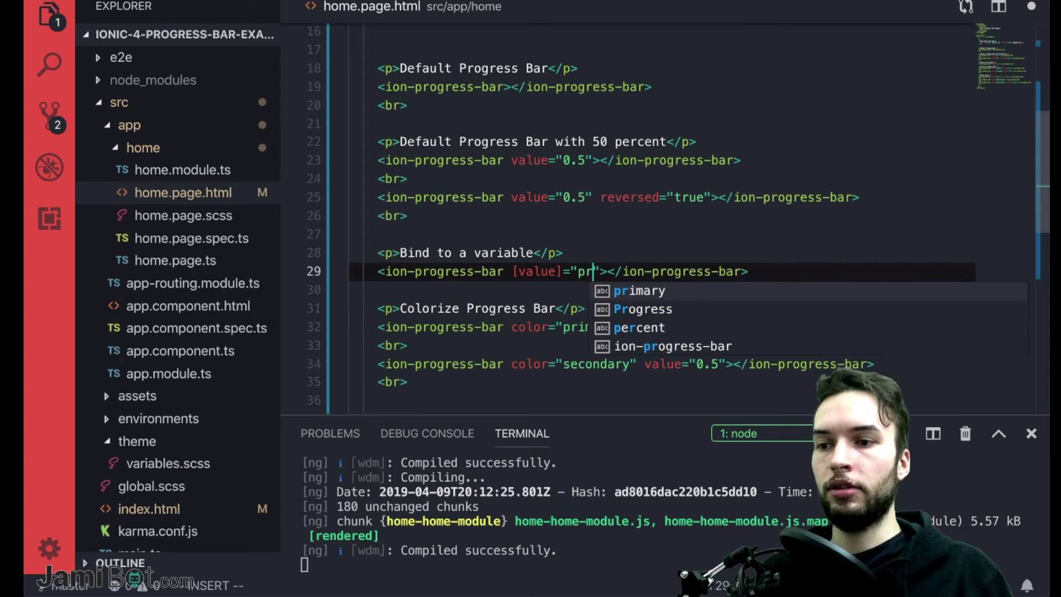
type("ogress")
key("Escape")
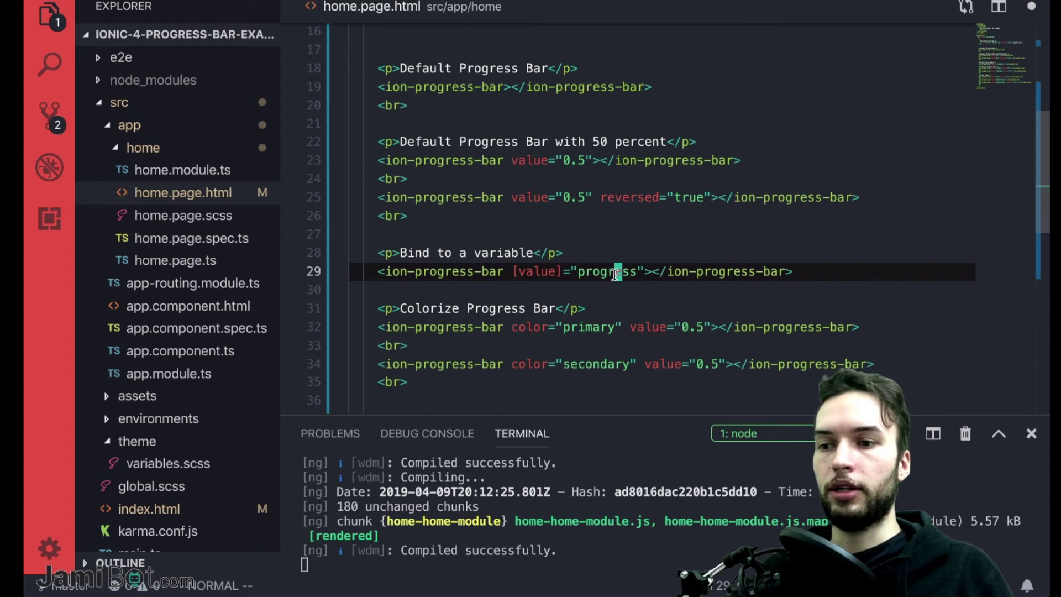
Step: Open home.page.ts and place the caret on an empty line in the class
double_click(615, 274)
key("Escape")
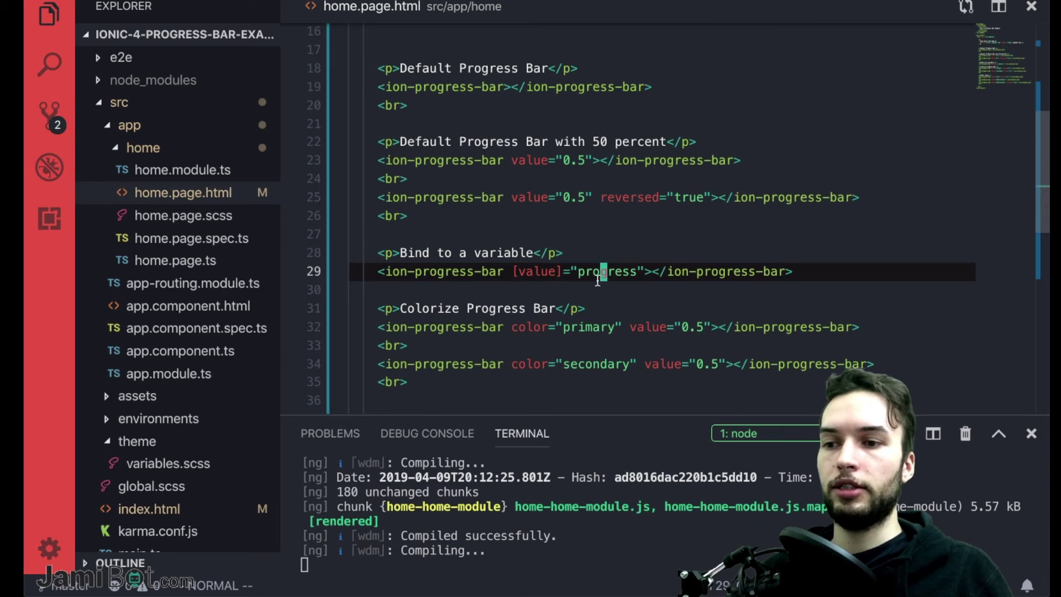
left_click(175, 260)
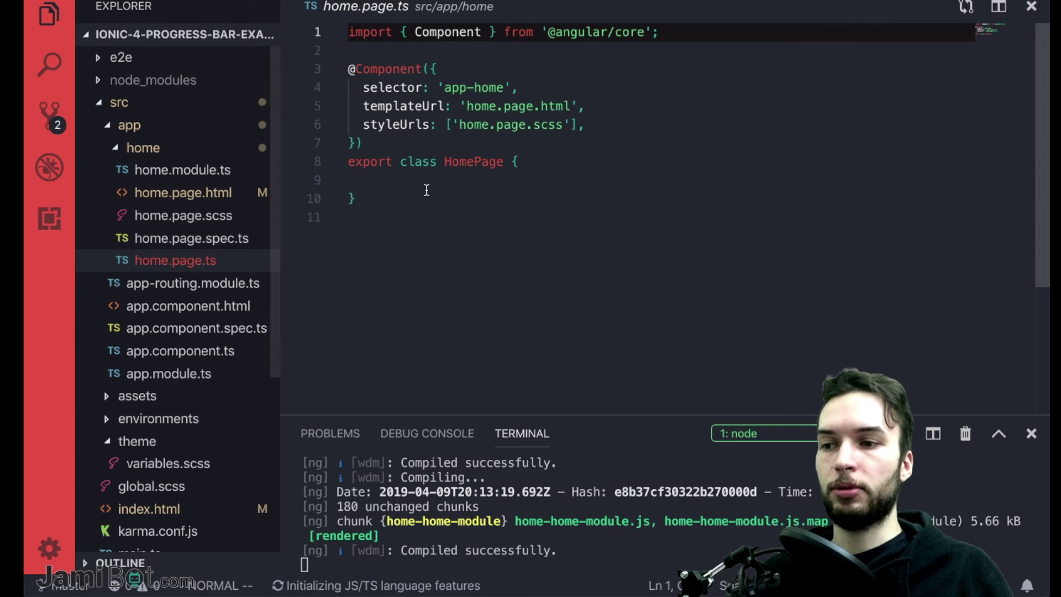
left_click(408, 180)
Step: Declare 'progress = 0;' in the HomePage class
key("i")
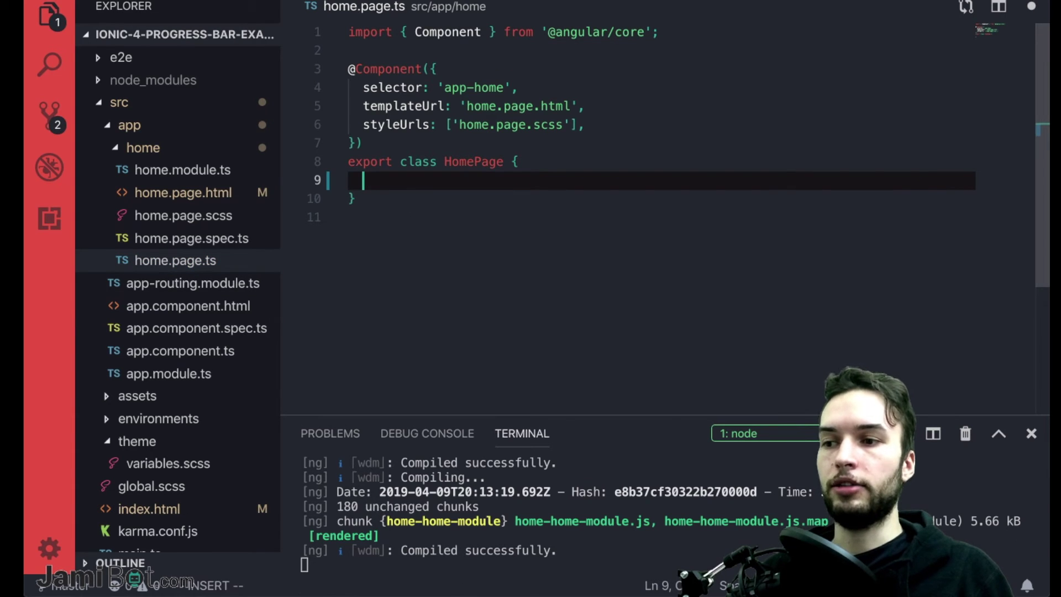
type("pr")
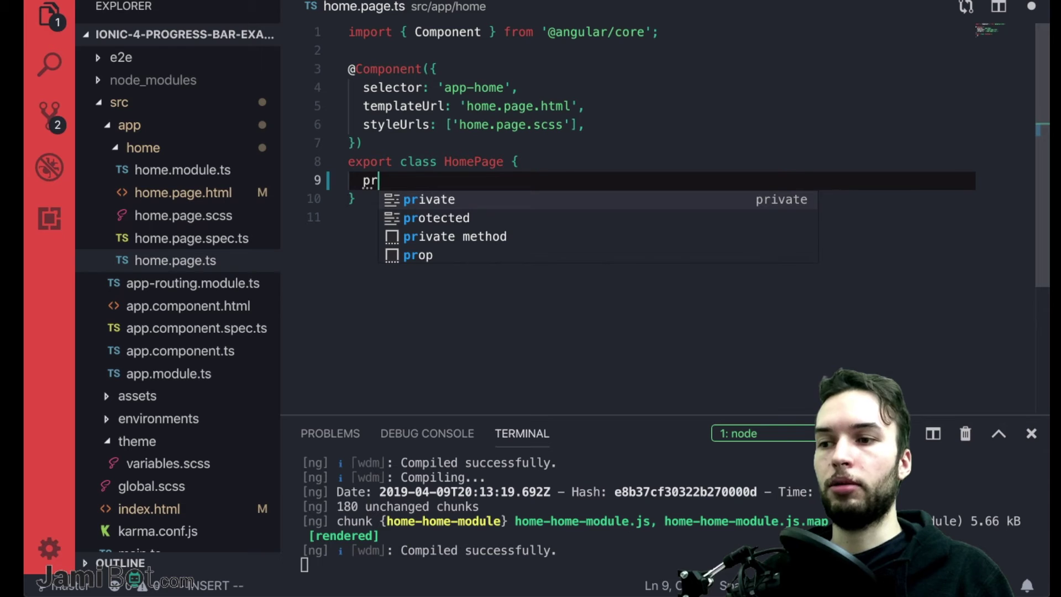
type("ogres")
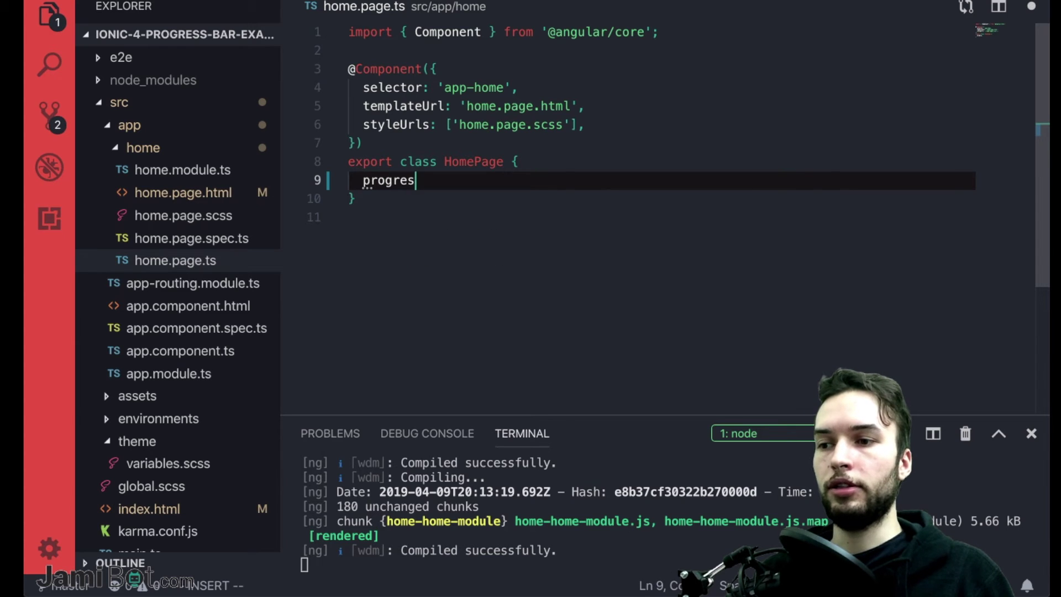
type("s = 0;")
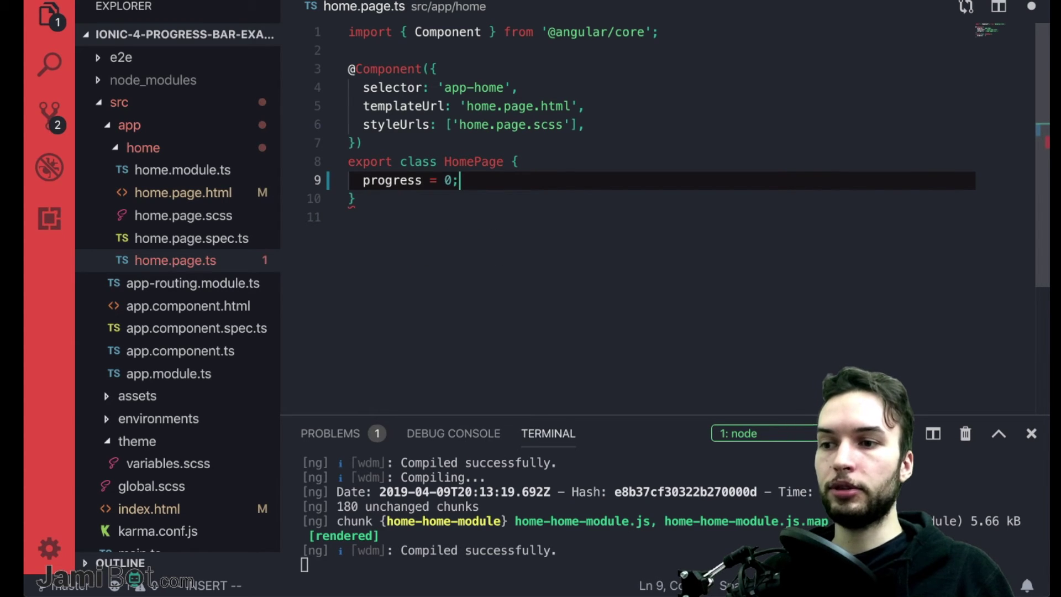
key("Escape")
key("o")
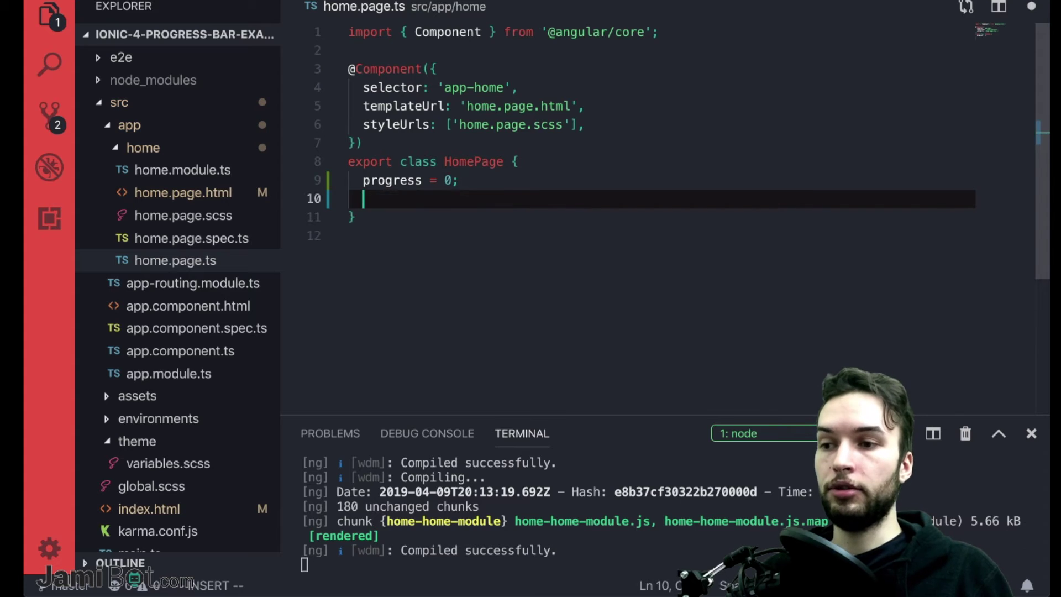
key("Return")
type("con")
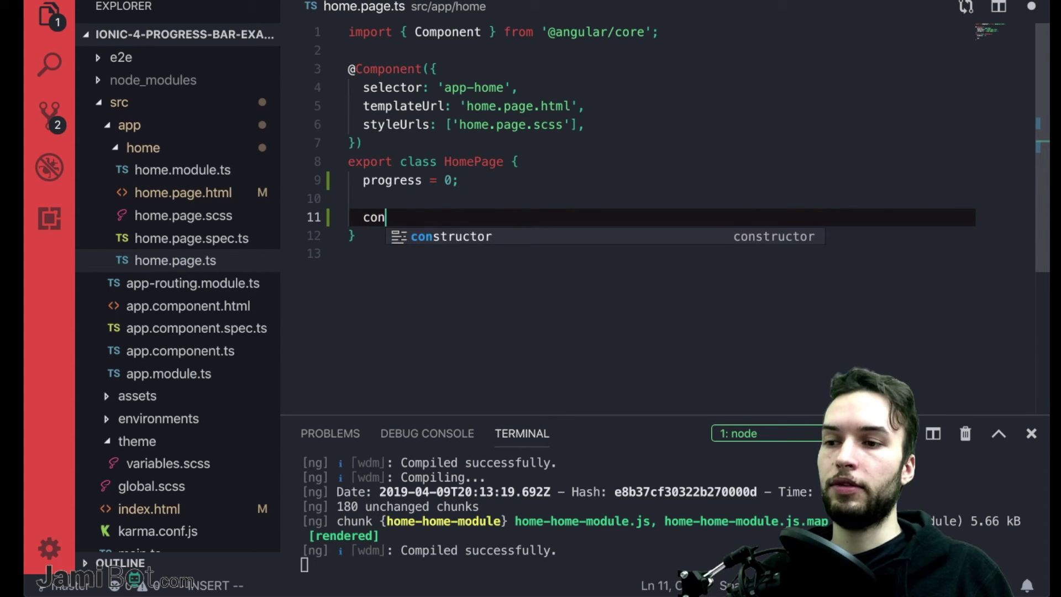
type("structor() {")
Step: Write a constructor whose setInterval adds .1 to this.progress every 1000 ms
key("Return")
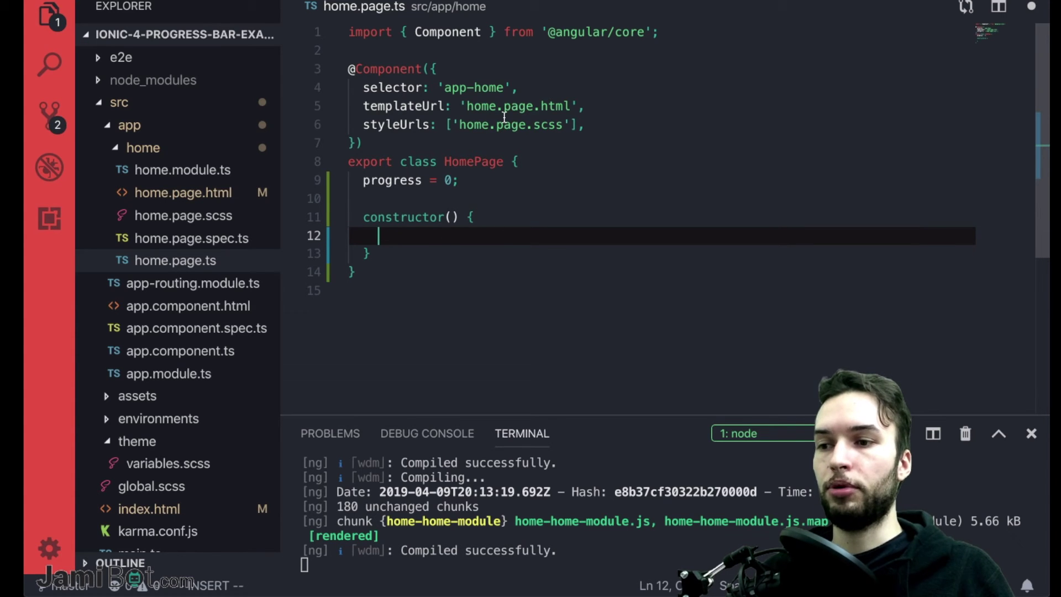
key("Escape")
key("a")
type("s")
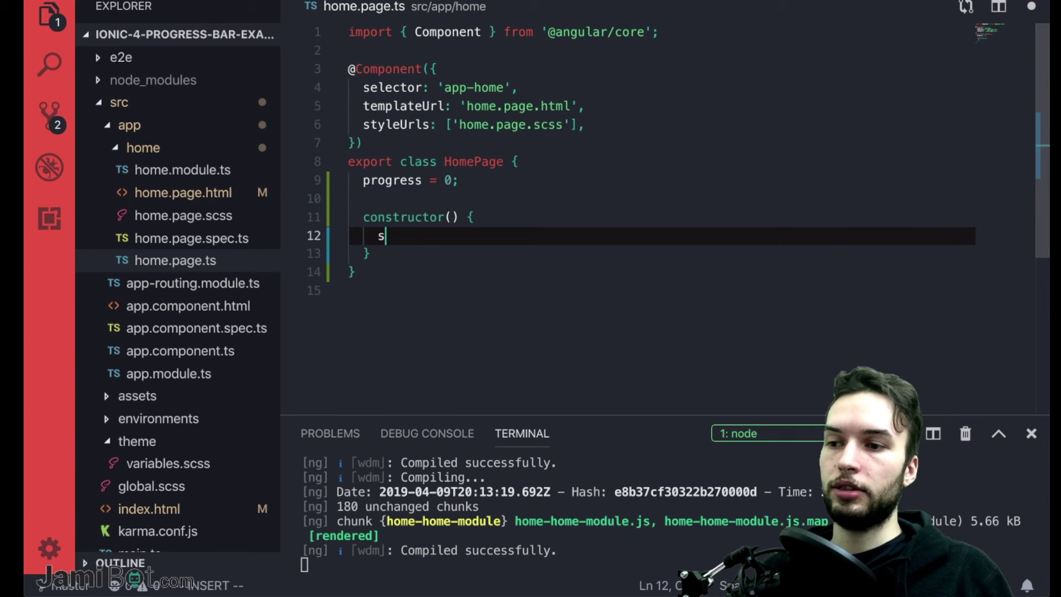
type("etIn")
key("Tab")
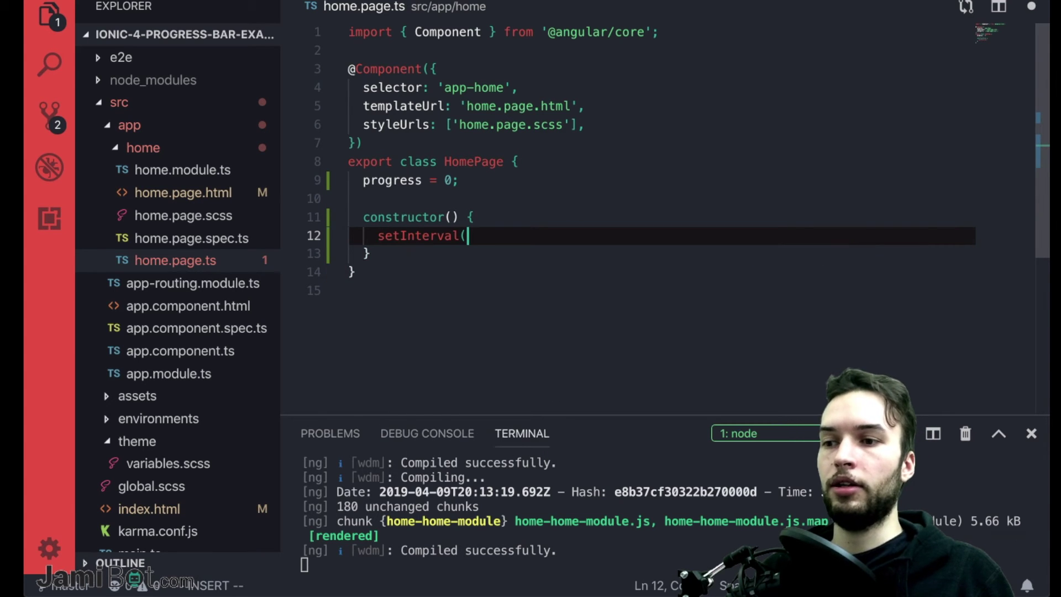
type("(")
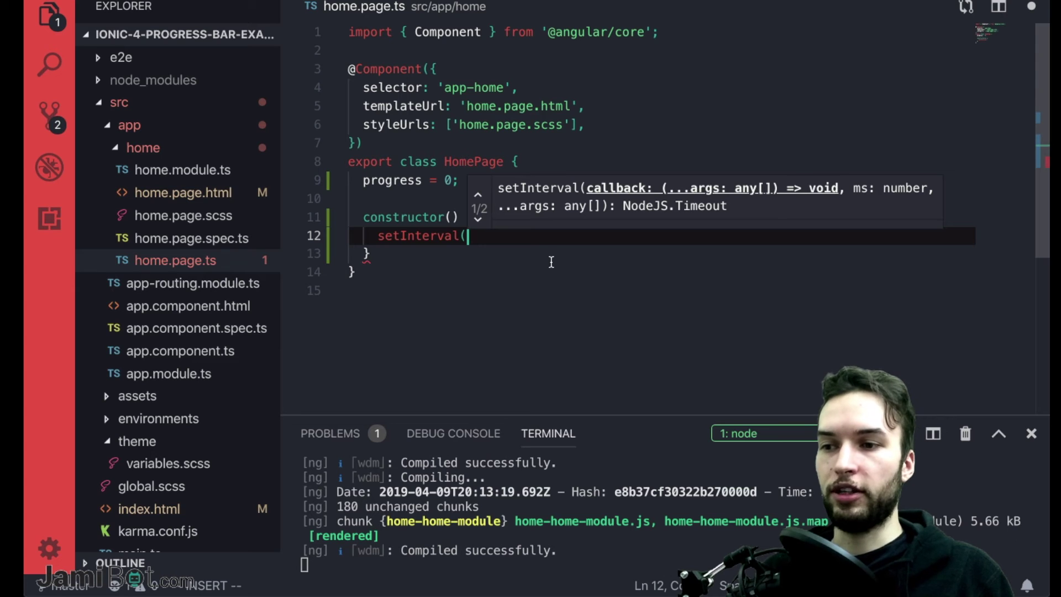
type("() => {")
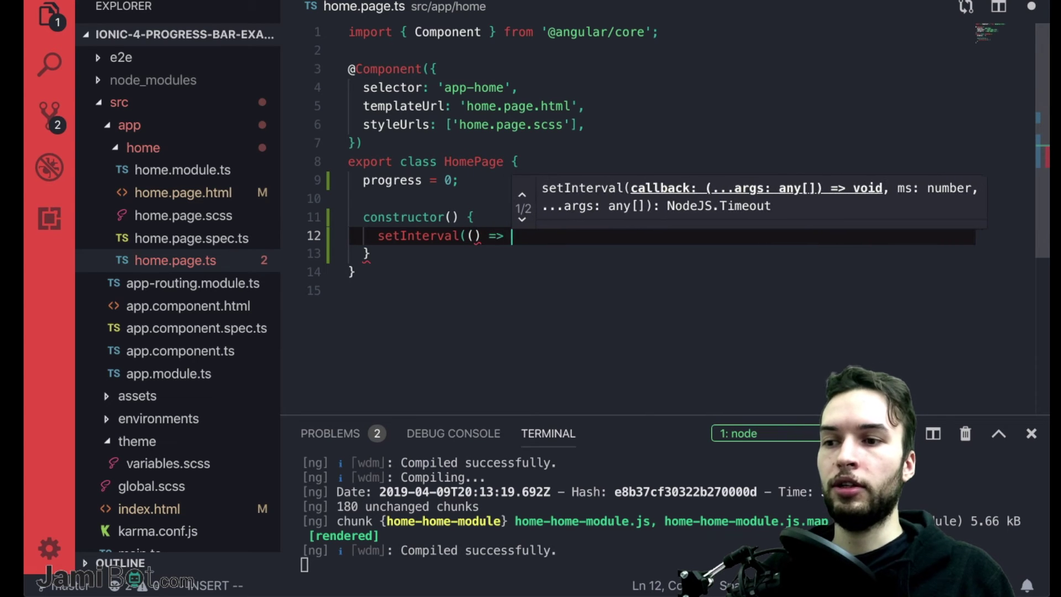
key("Return")
type("}, ")
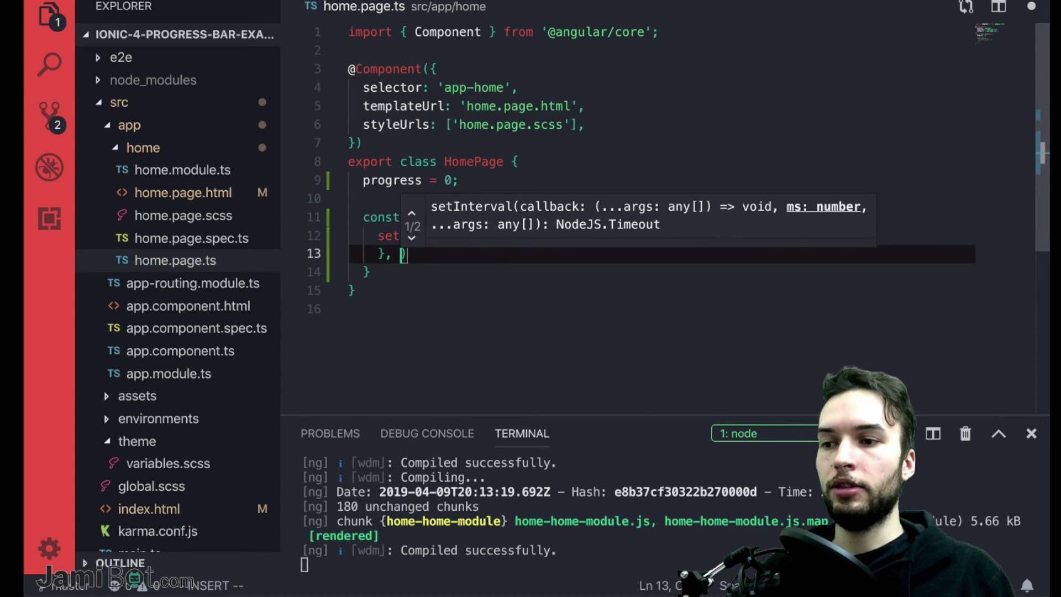
type("1000)")
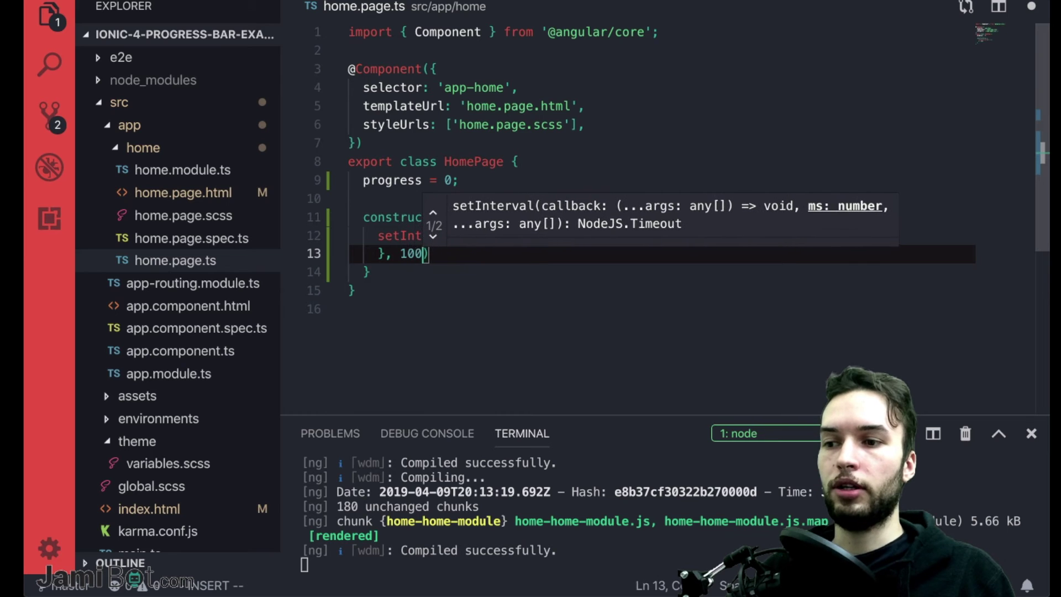
key("Escape")
key("shift+ctrl+Return")
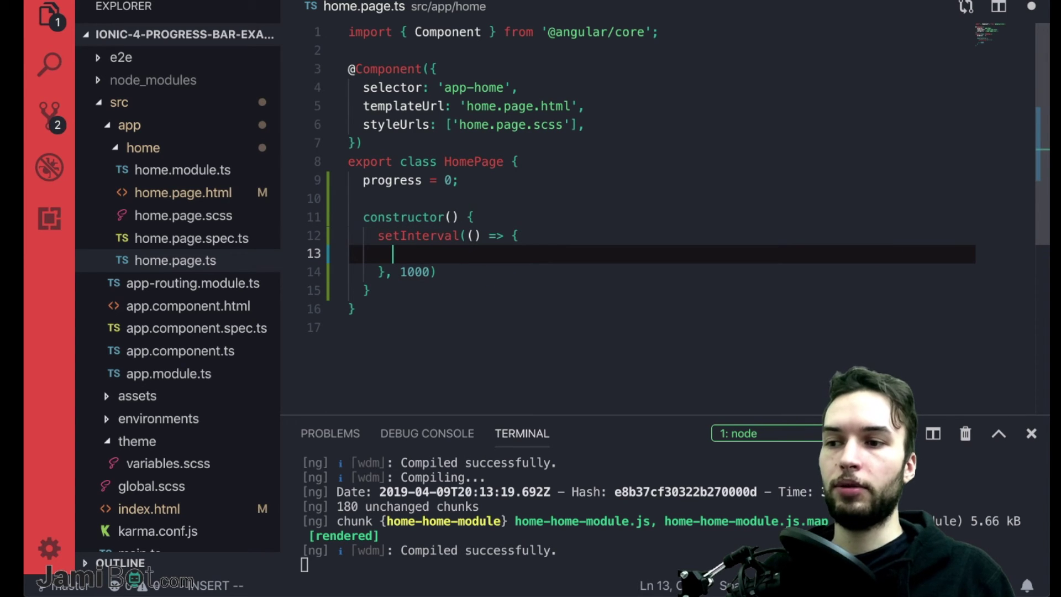
type("progres")
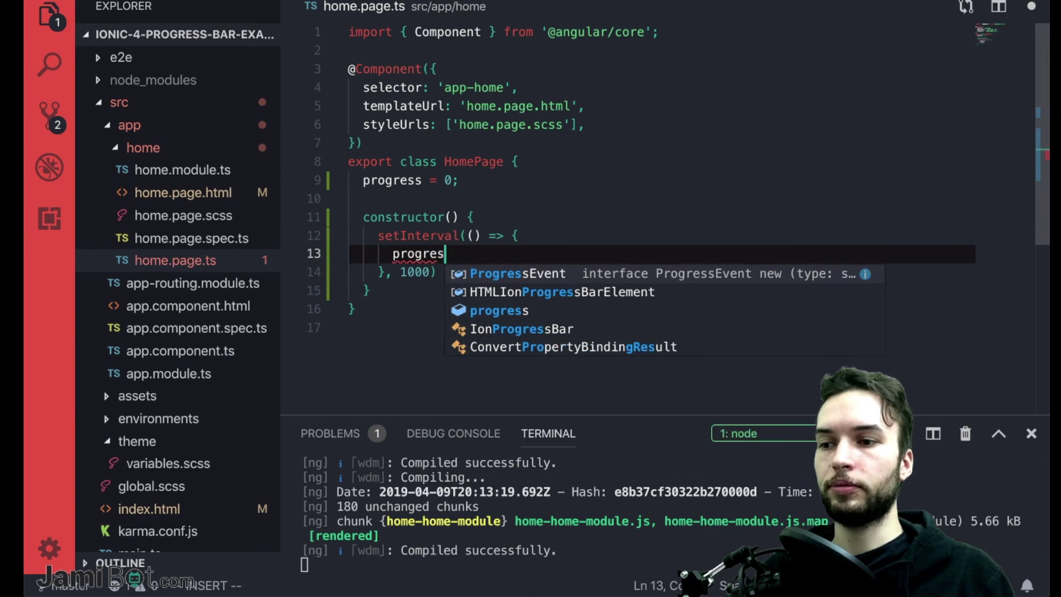
type("s += .1")
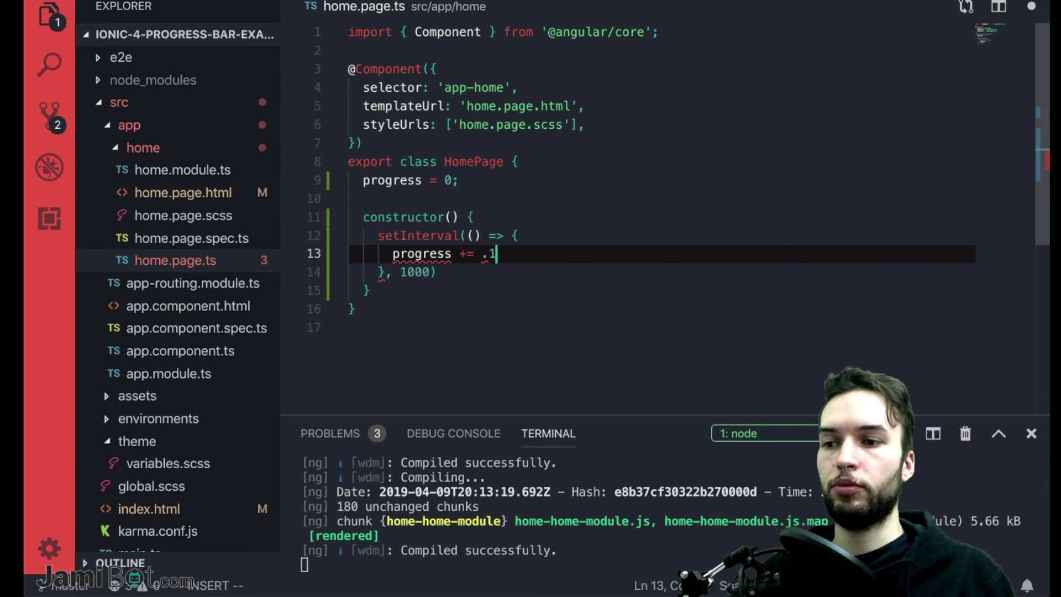
key("Escape")
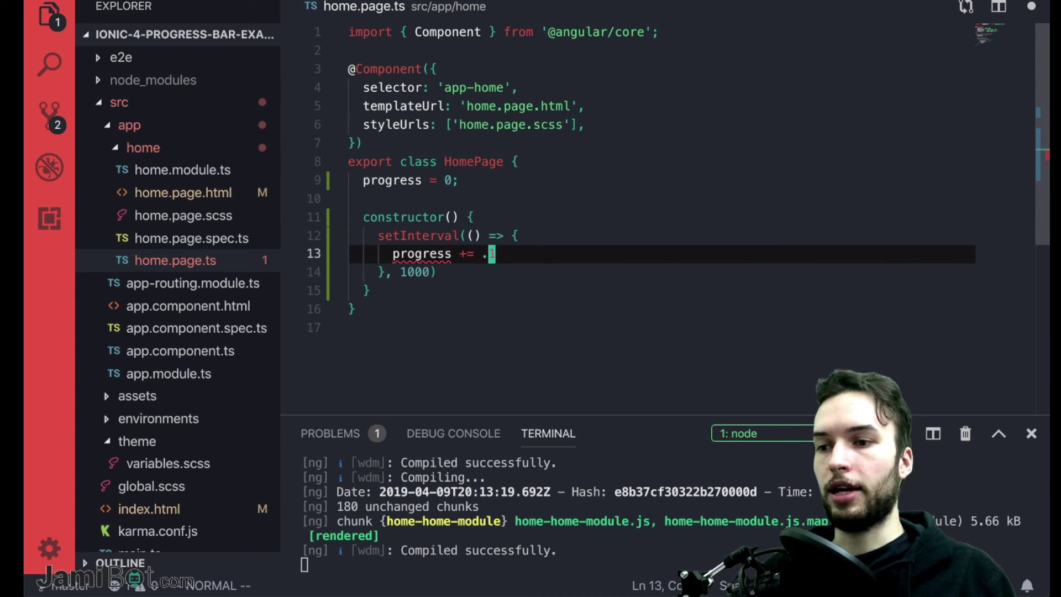
type("a;")
key("Escape")
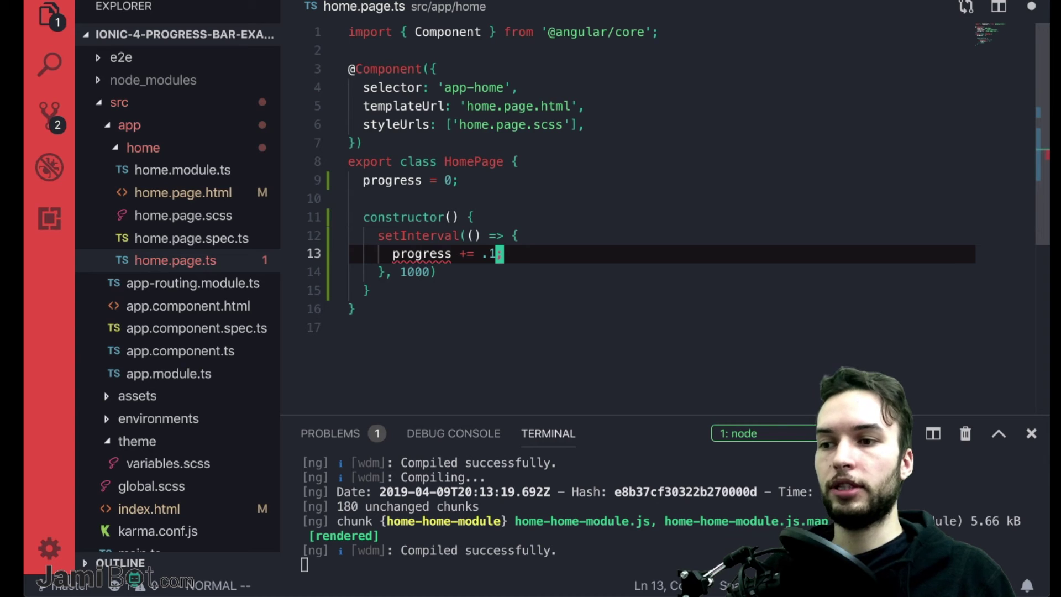
type("I")
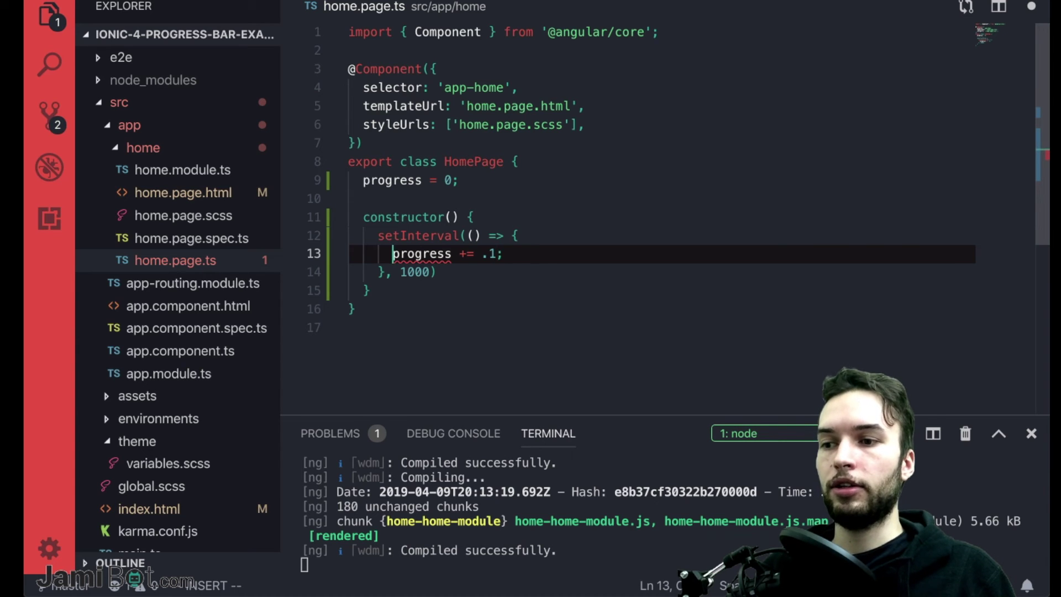
type("this.")
key("Escape")
key("dollar")
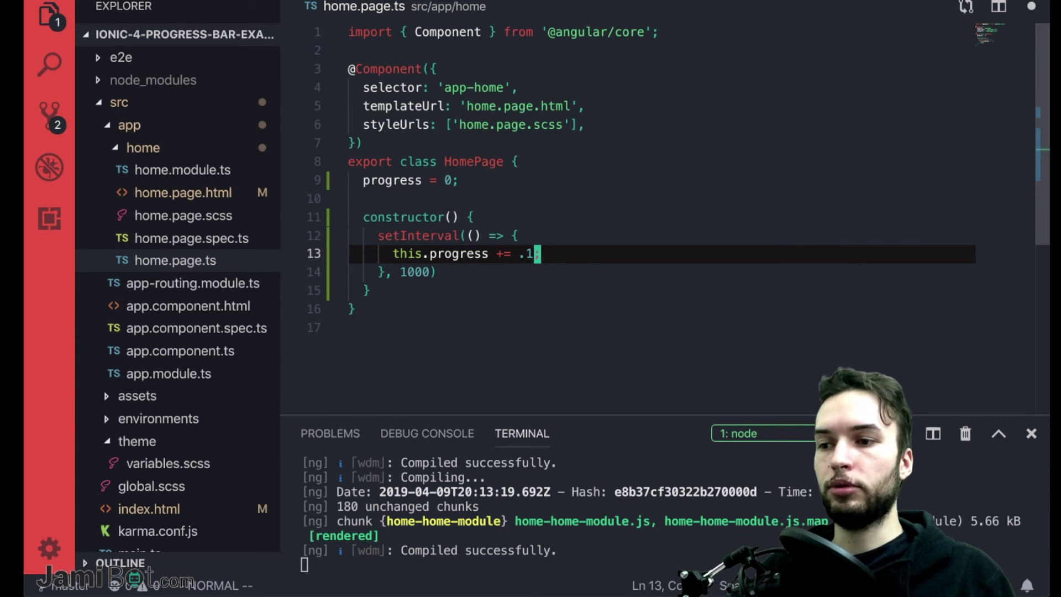
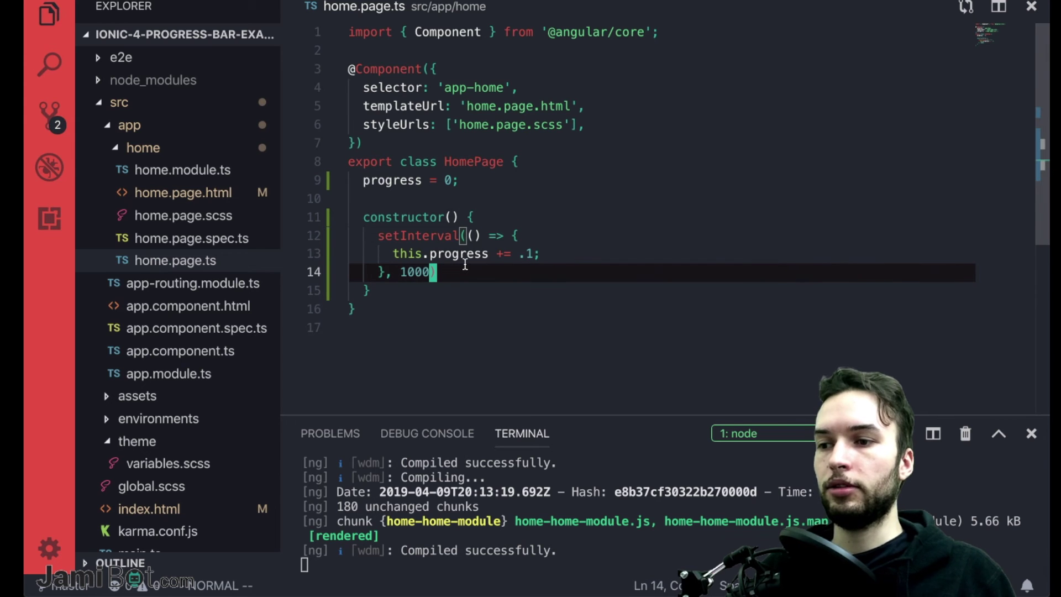
Step: Open home.page.html and highlight the [value]="progress" binding on line 29
key("super+s")
key("super+Tab")
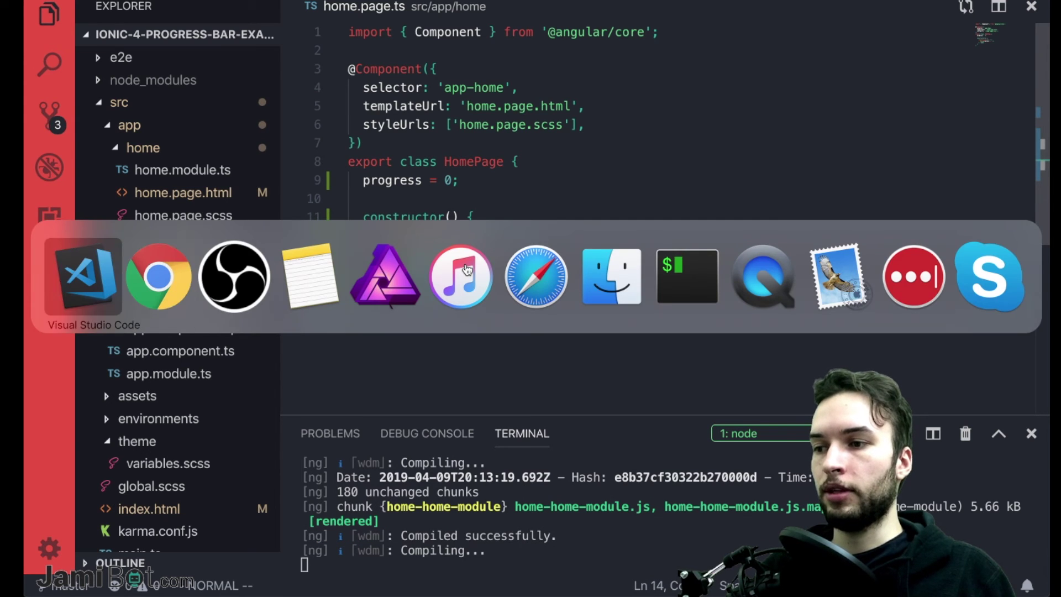
key("Escape")
left_click(183, 193)
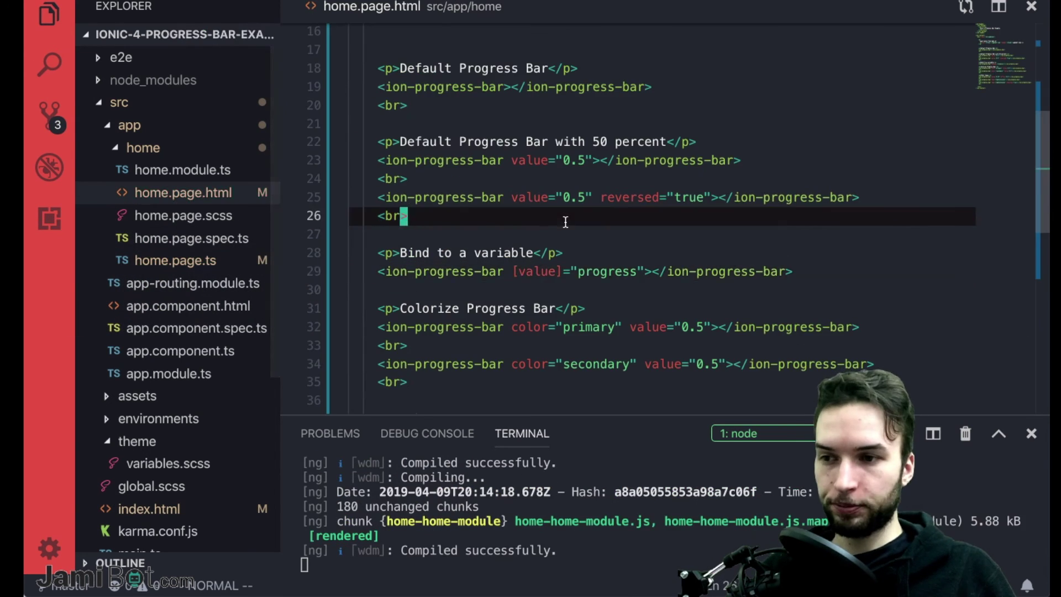
left_click(601, 327)
left_click_drag(512, 271, 647, 274)
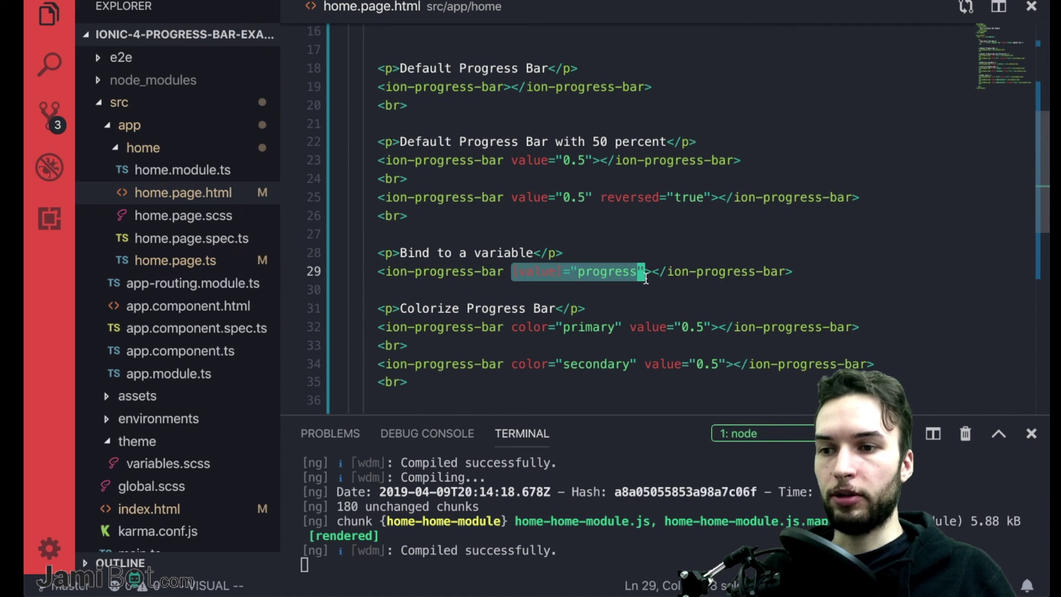
key("Escape")
Step: Reload localhost:8100/home in Chrome so the bound progress bar restarts filling
key("super+Tab")
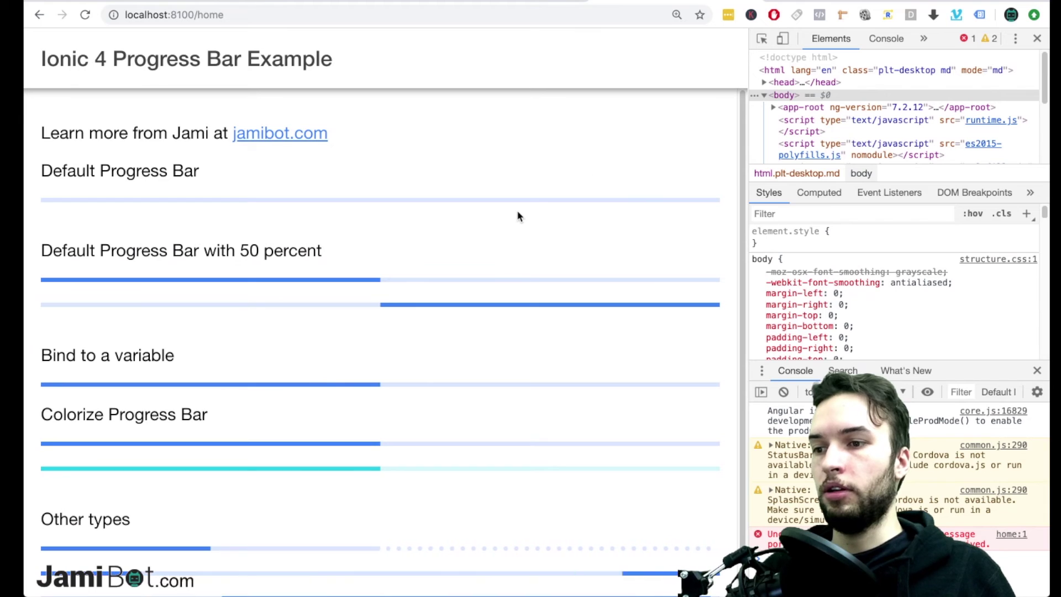
scroll(358, 202, "down", 1)
scroll(359, 202, "down", 1)
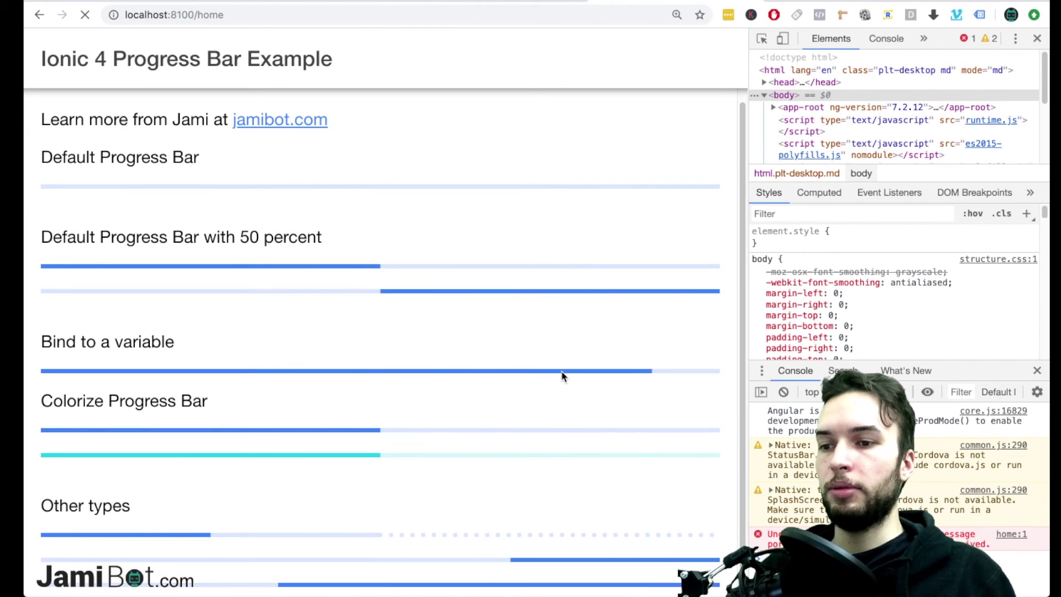
key("super+r")
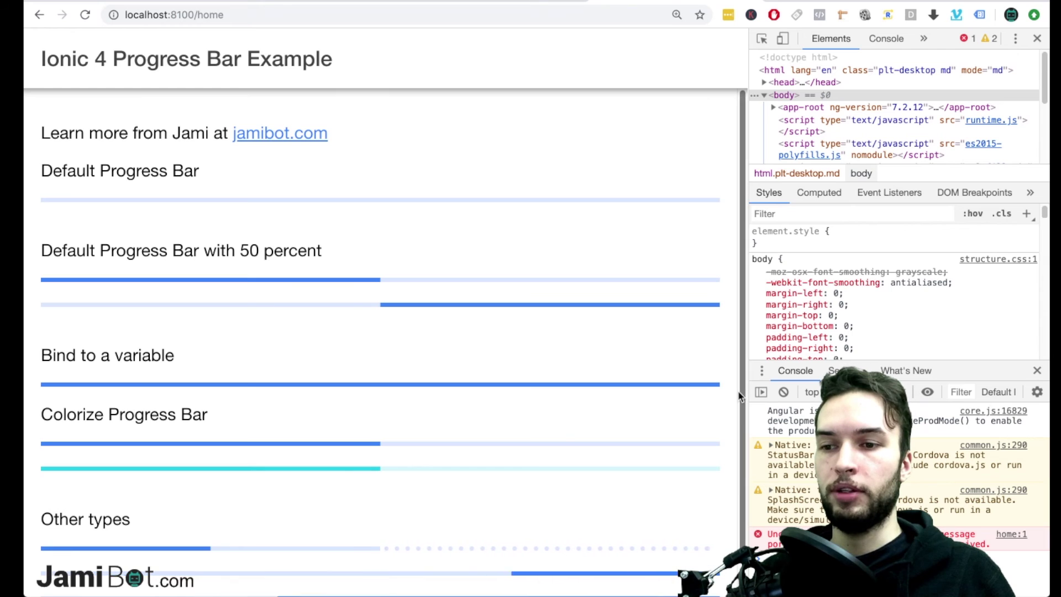
scroll(602, 353, "down", 1)
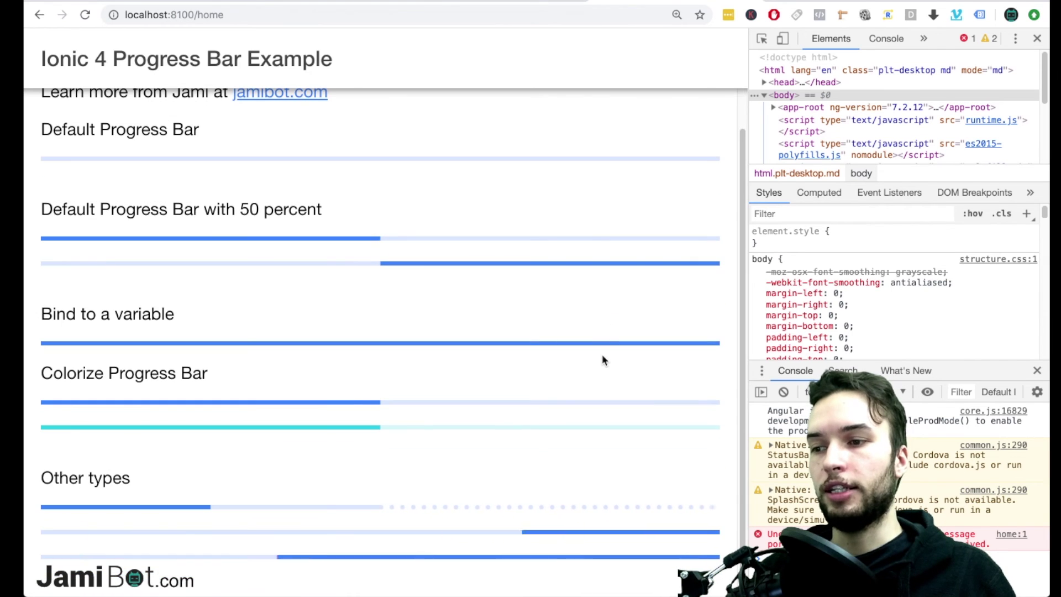
scroll(601, 353, "up", 1)
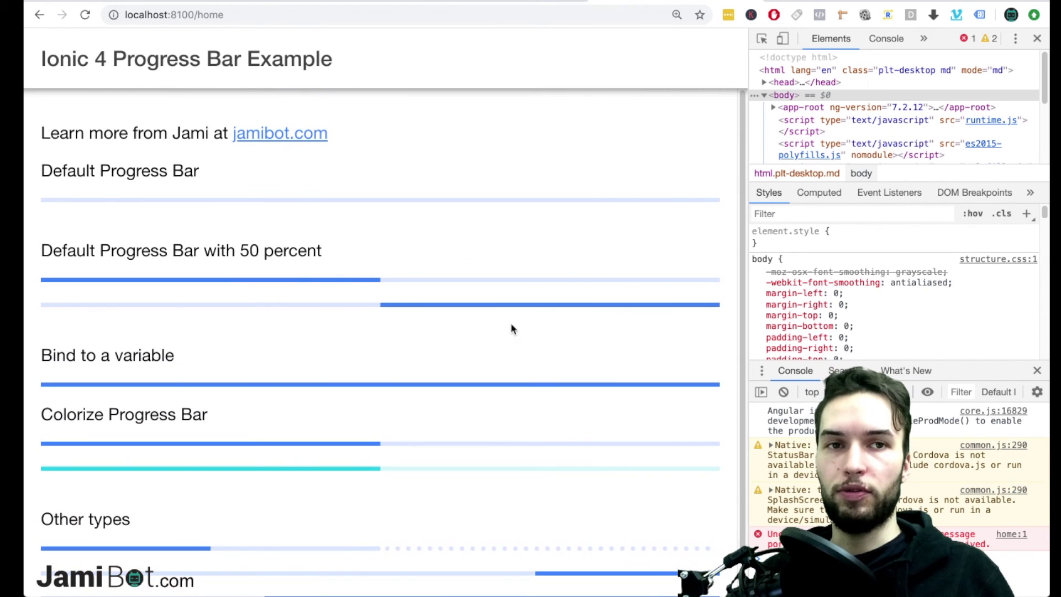